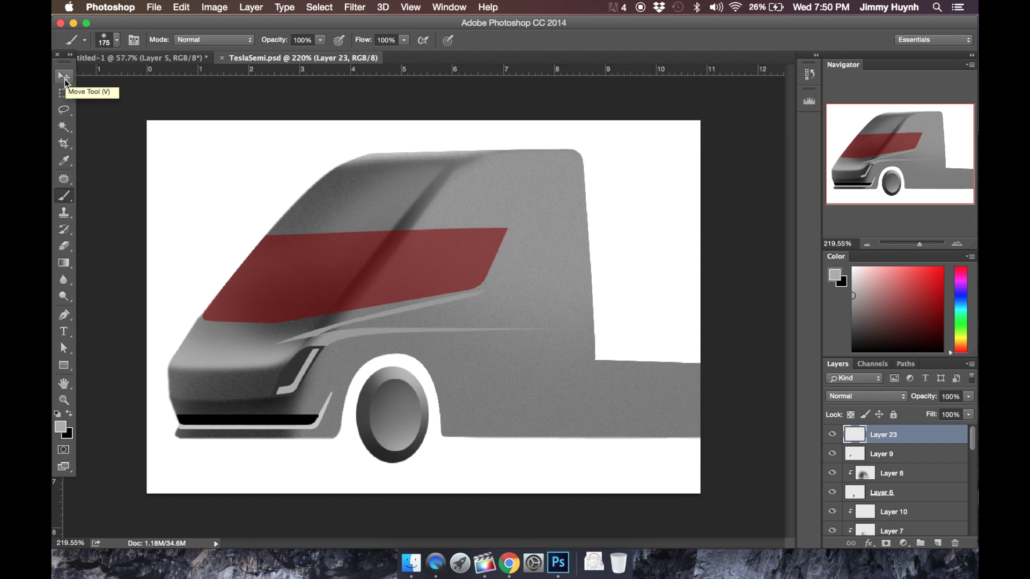
- Switch to the Move tool and show the Layer 0 pencil sketch, zoomed into the windshield
left_click(65, 79)
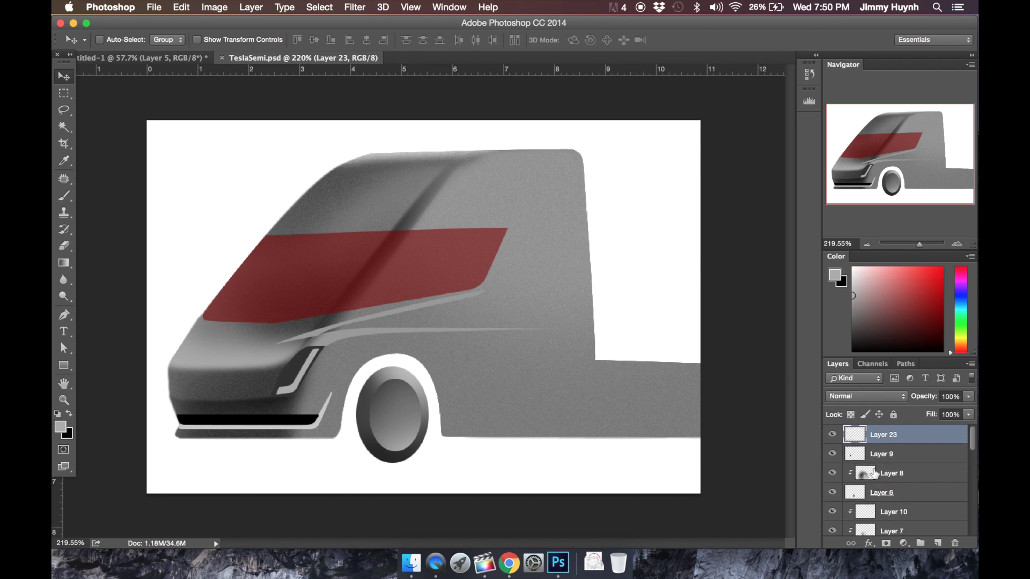
scroll(872, 474, "down", 3)
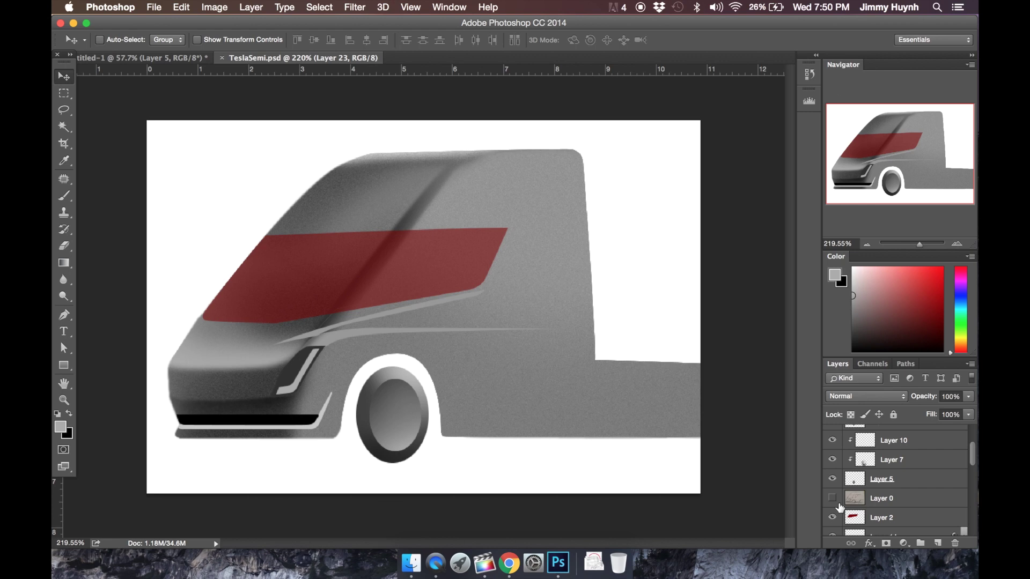
left_click(832, 499)
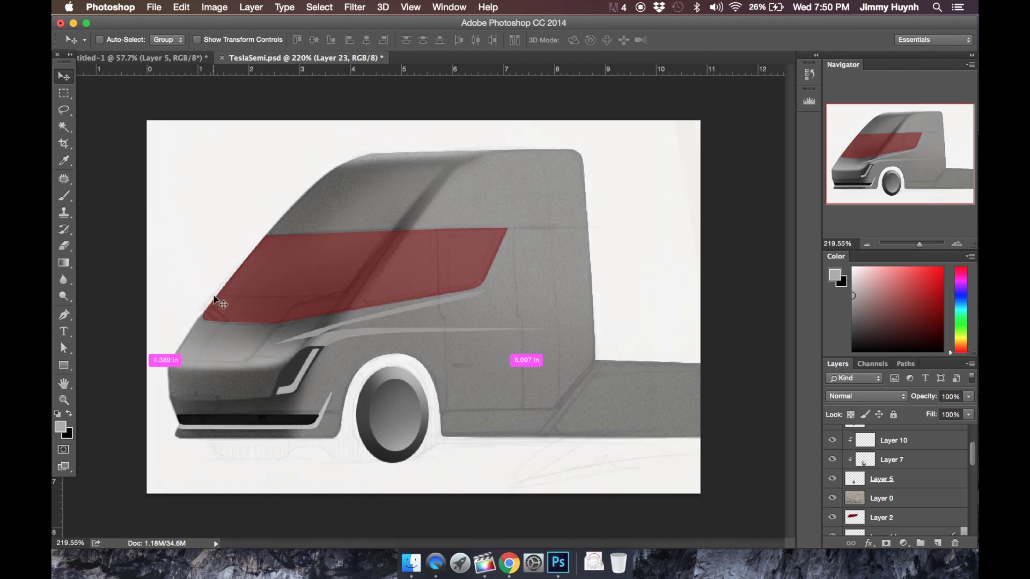
scroll(209, 302, "down", 2)
scroll(209, 302, "up", 5)
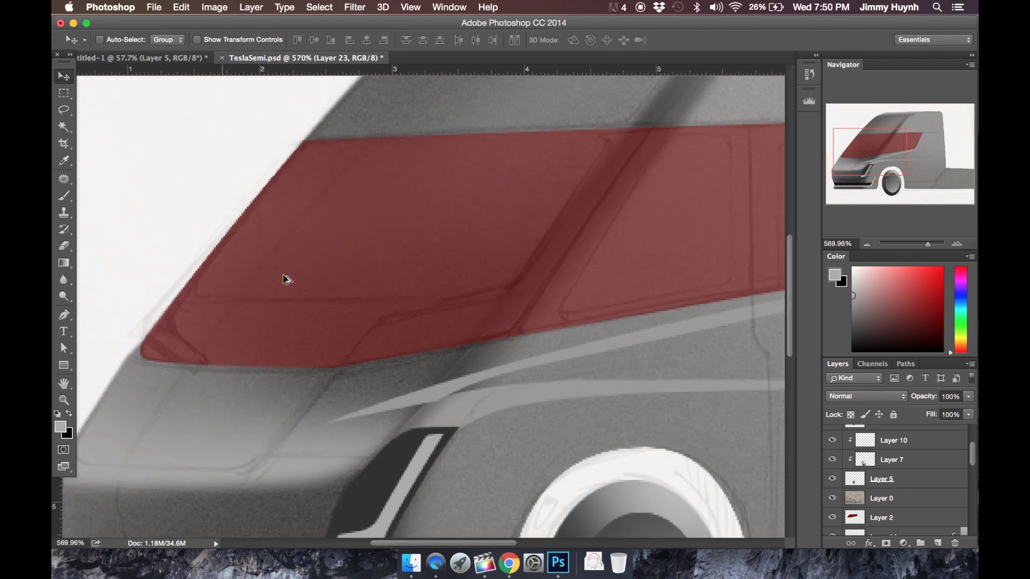
- Start a Pen path along the red shape's lower edge, up the pillar and around the frame's left side
key("p")
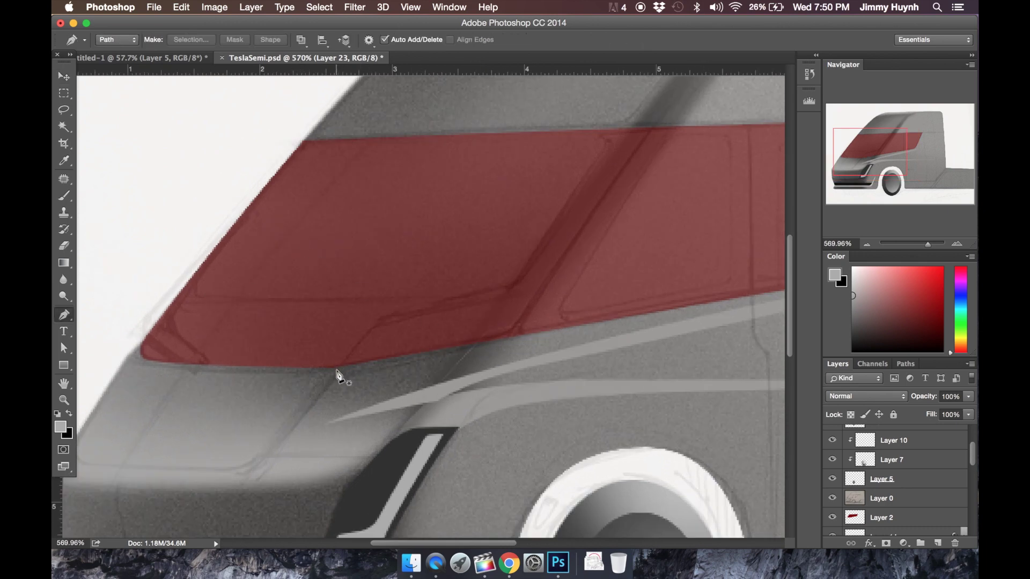
left_click(337, 370)
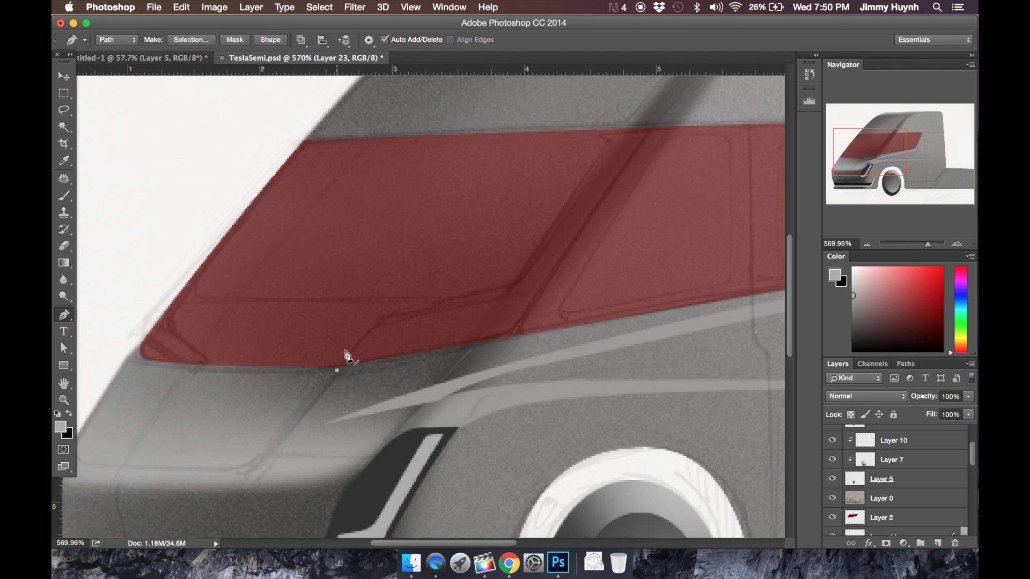
left_click(371, 336)
left_click_drag(399, 319, 419, 317)
left_click(299, 136)
left_click(171, 304)
left_click_drag(202, 328, 203, 328)
left_click(203, 369)
left_click_drag(131, 367, 132, 317)
- Continue the path along the frame top and down the pillar, undoing a misplaced point
left_click(304, 109)
left_click(598, 100)
left_click_drag(665, 116, 591, 320)
left_click(410, 392)
key("super+z")
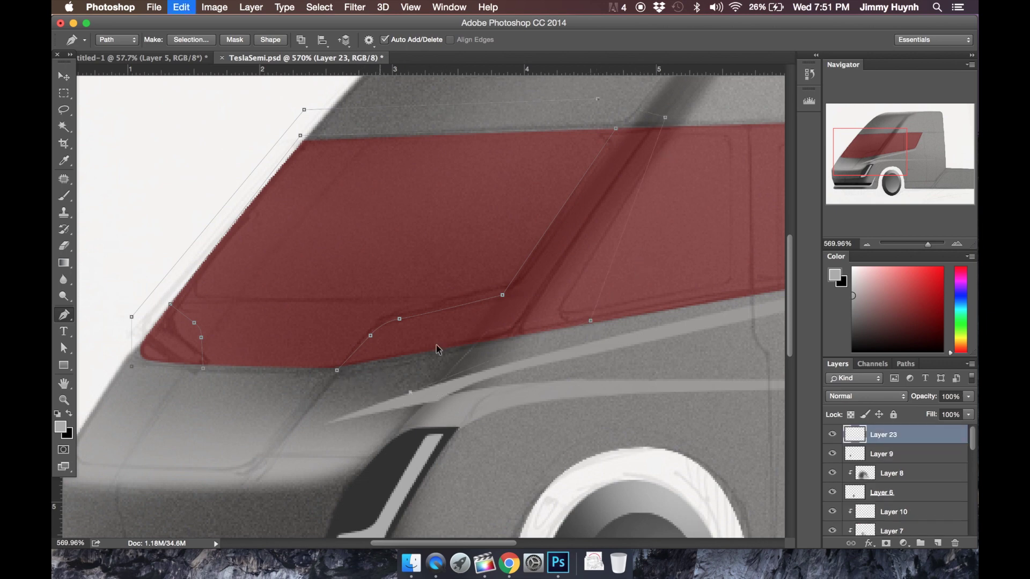
key("super+z")
left_click(509, 341)
- Convert the traced path into a selection with 0-pixel feather
right_click(372, 301)
left_click(387, 356)
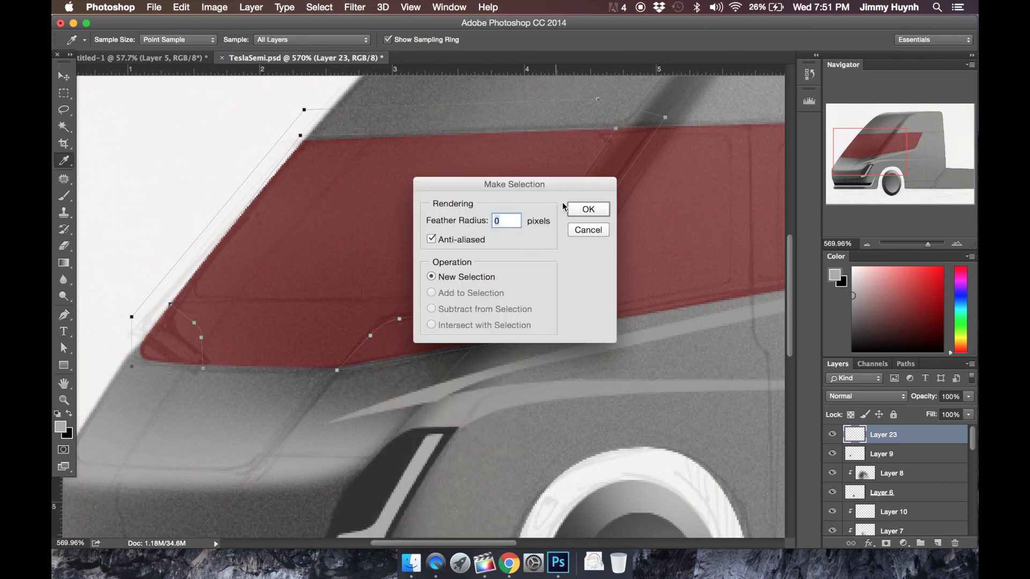
left_click(584, 209)
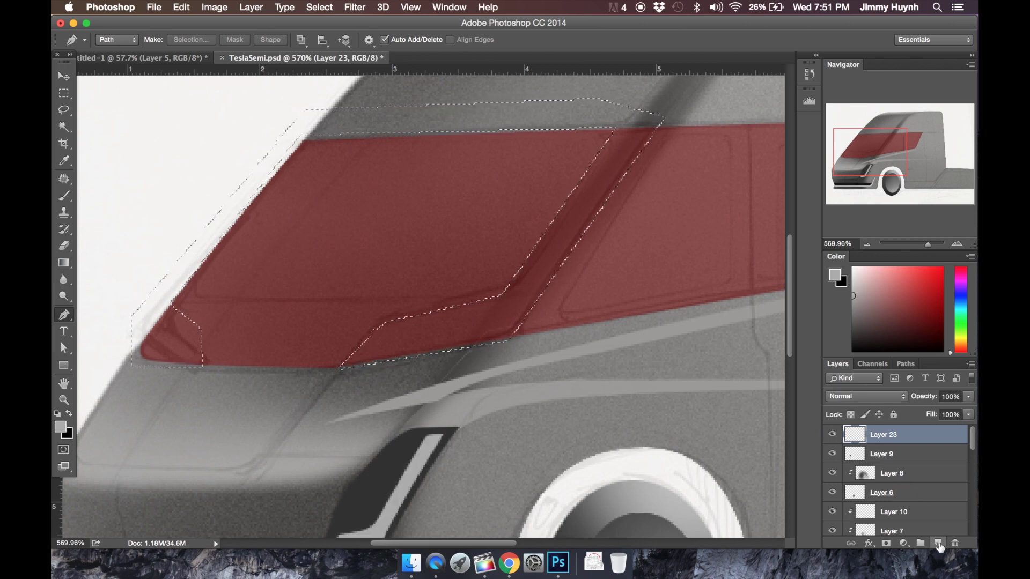
- Toggle the red window layer to check it, then select Layer 2
scroll(885, 499, "down", 3)
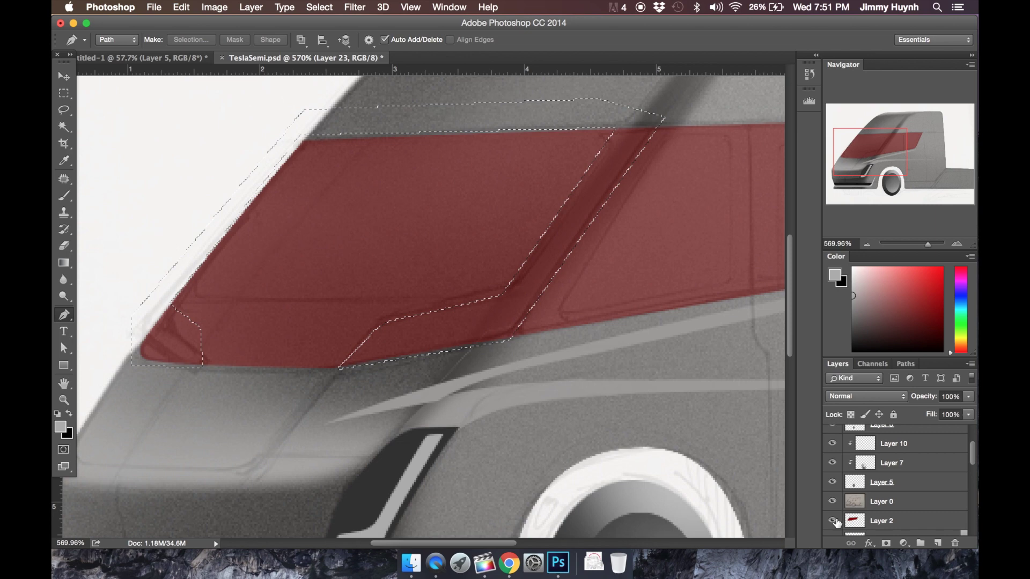
left_click(833, 521)
left_click(833, 521)
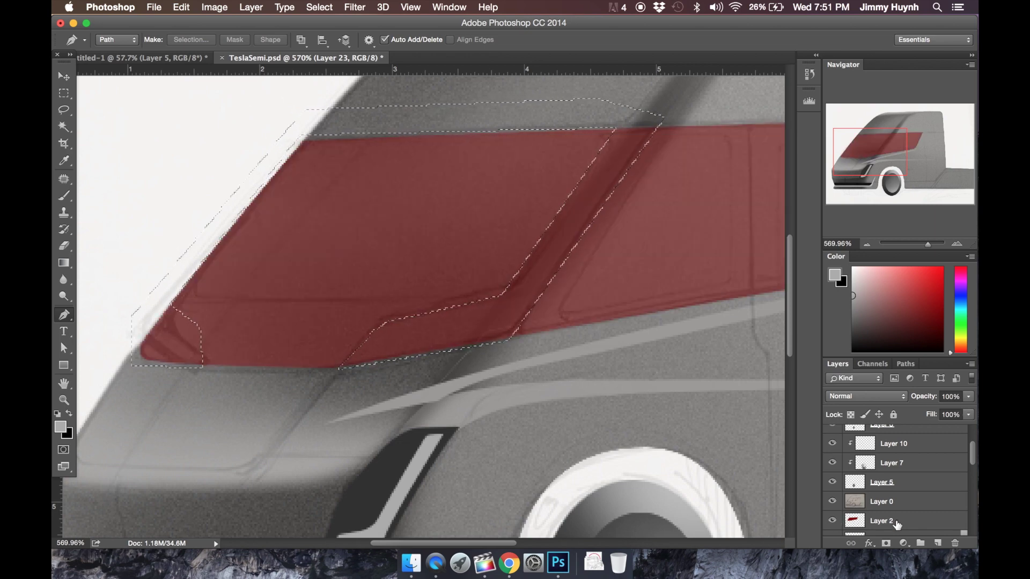
left_click(897, 525)
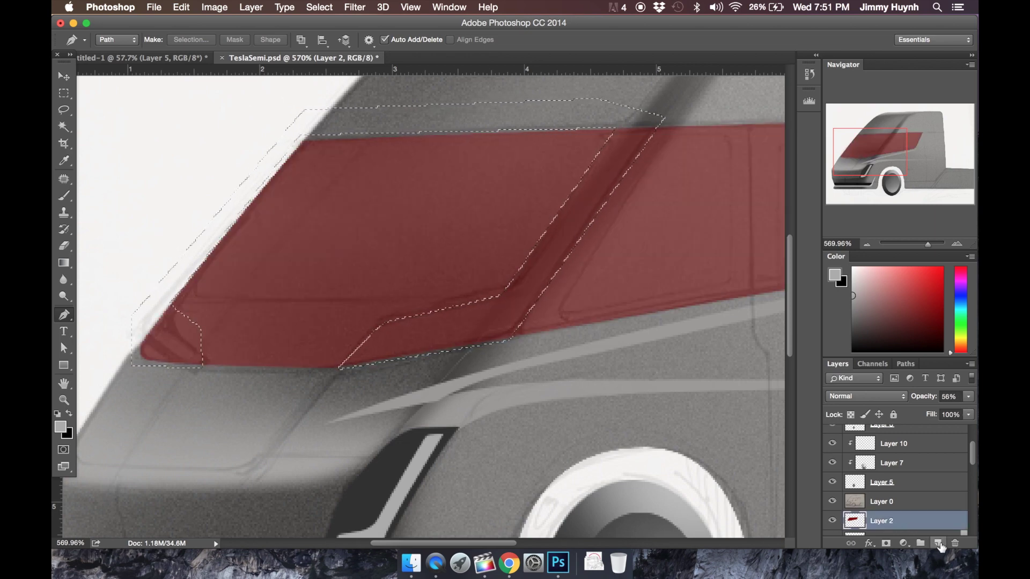
- On a new layer, brush grey into the pillar and frame strips within the selection, then deselect
left_click(938, 544)
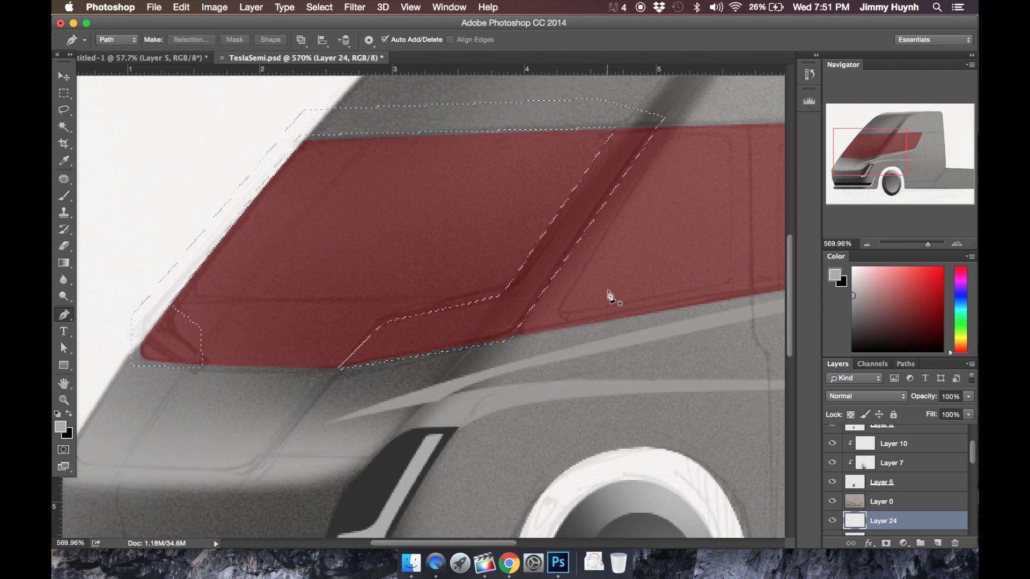
key("b")
mouse_move(574, 230)
left_mouse_down()
mouse_move(610, 137)
mouse_move(494, 298)
left_mouse_up()
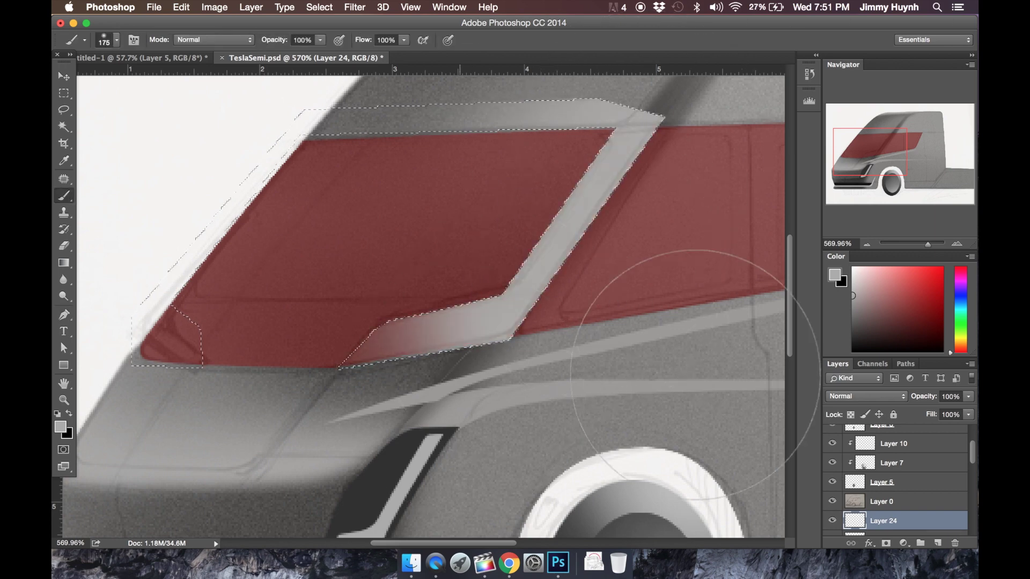
left_click(394, 348)
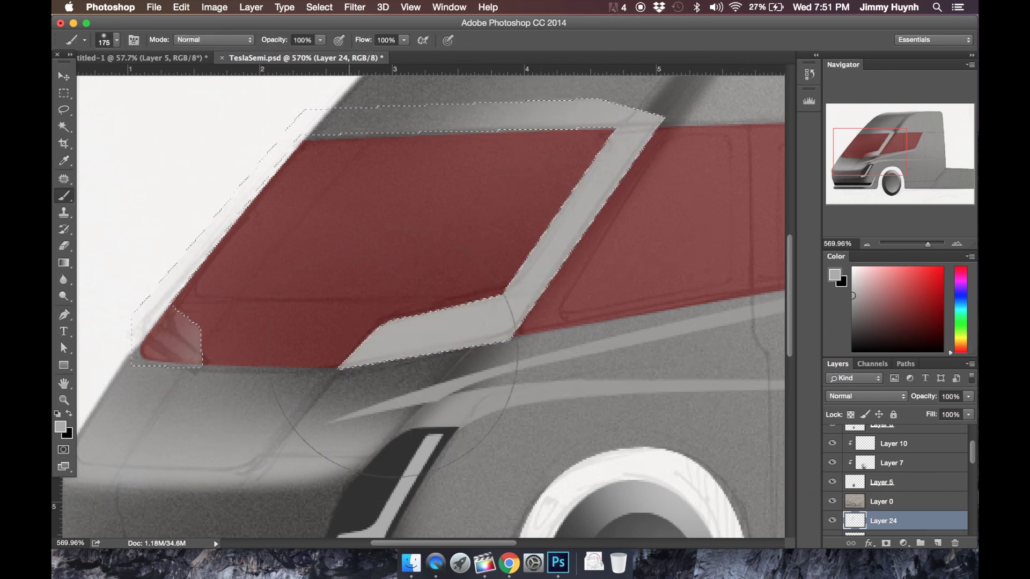
mouse_move(536, 115)
left_mouse_down()
mouse_move(160, 225)
mouse_move(158, 278)
mouse_move(161, 195)
mouse_move(160, 332)
left_mouse_up()
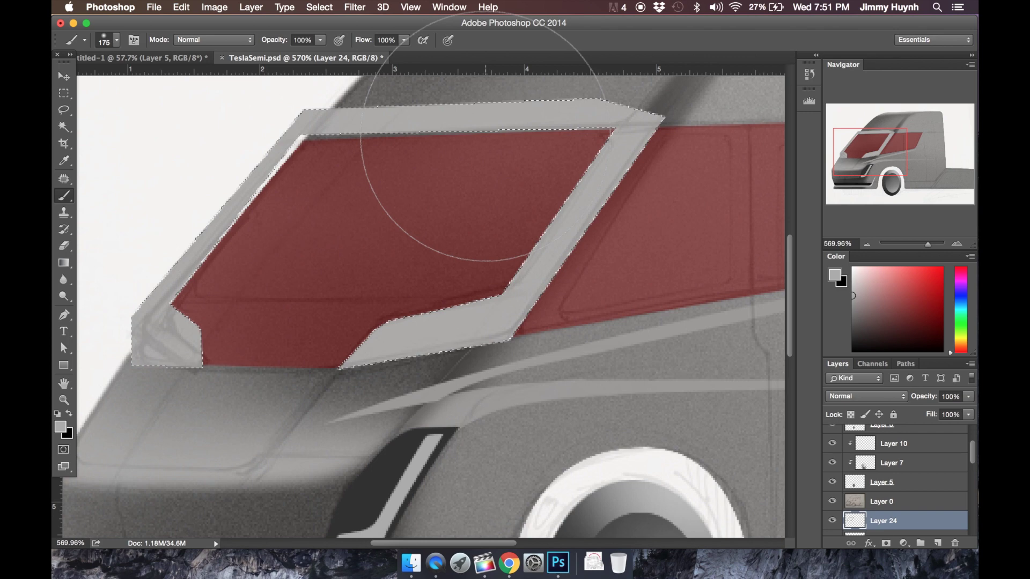
key("super+d")
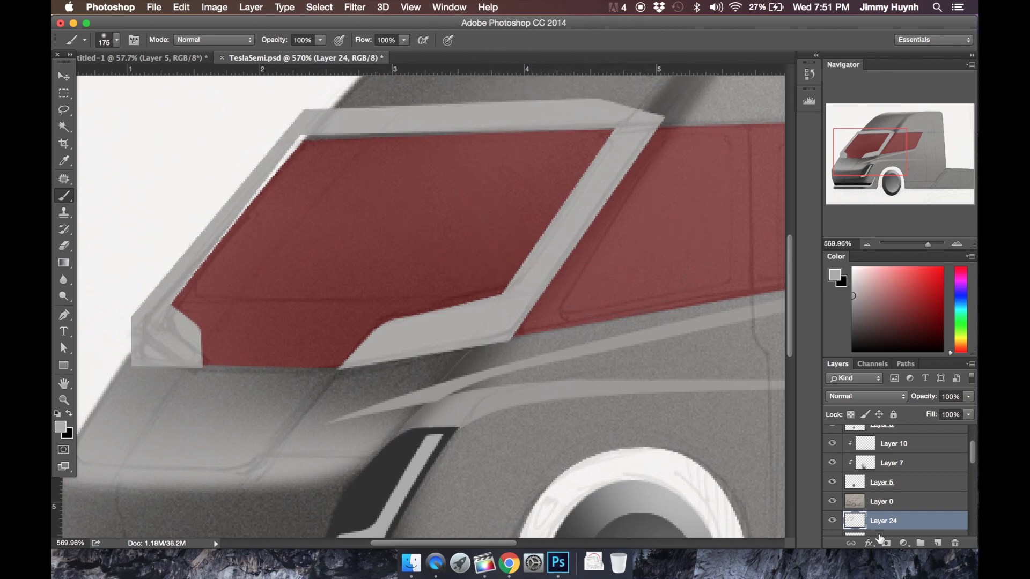
- Trim the grey paint to Layer 2's red window area, then deselect
scroll(858, 531, "down", 2)
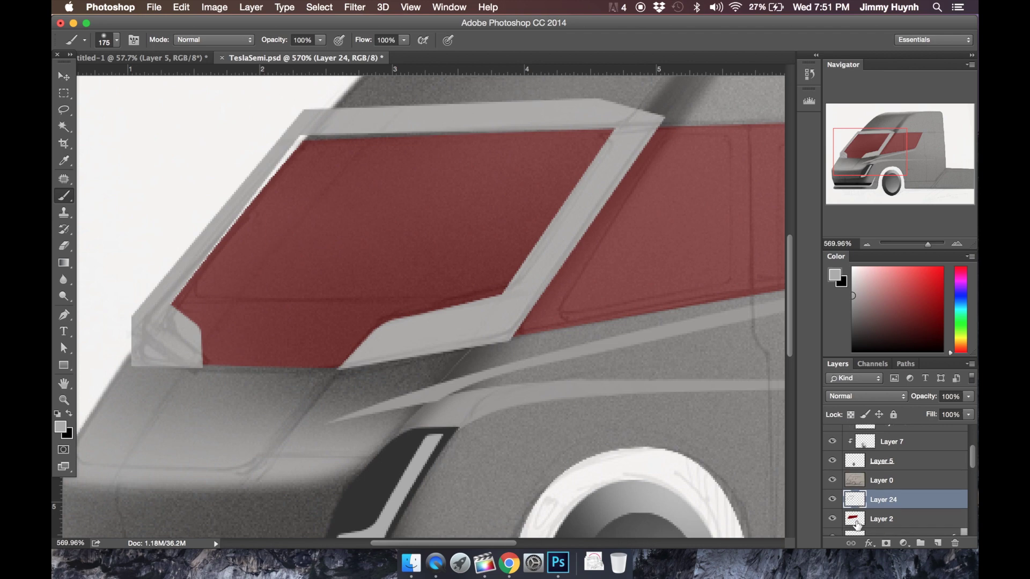
left_click_drag(856, 527, 857, 530)
key("super+z")
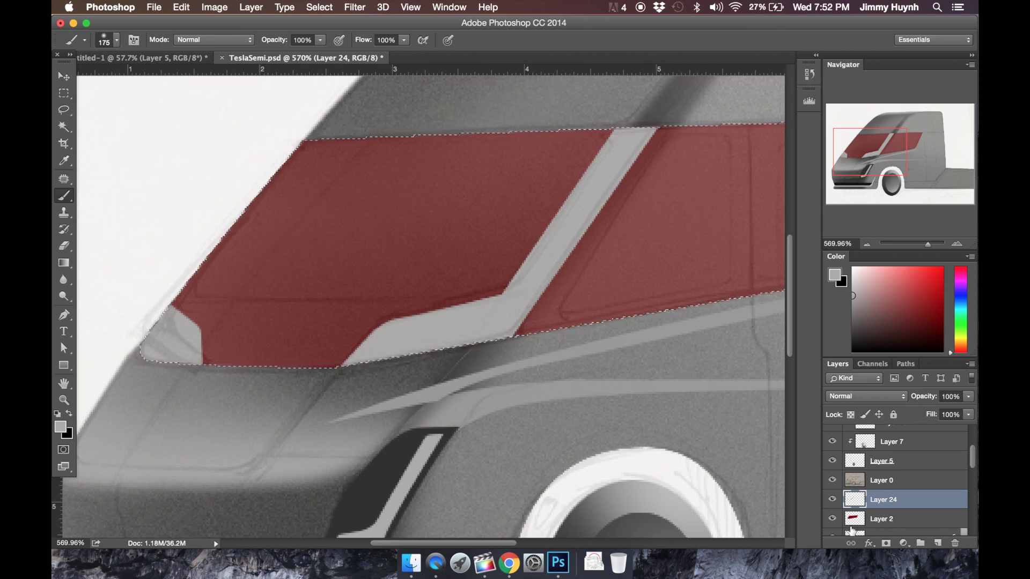
key("super+d")
left_click(63, 77)
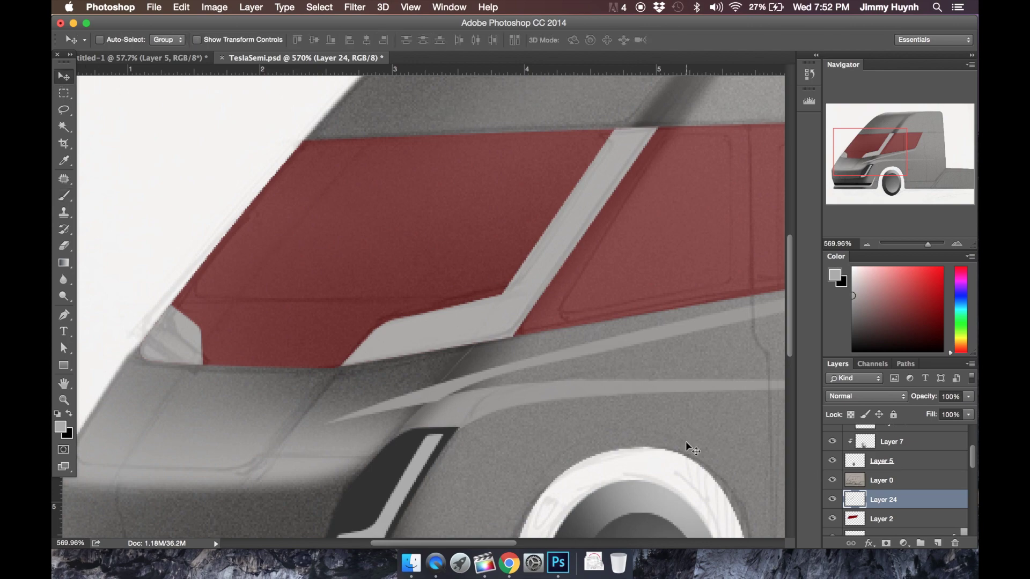
- Zoom out to frame the cab and toggle the grey pillar layer to compare
scroll(686, 442, "down", 5)
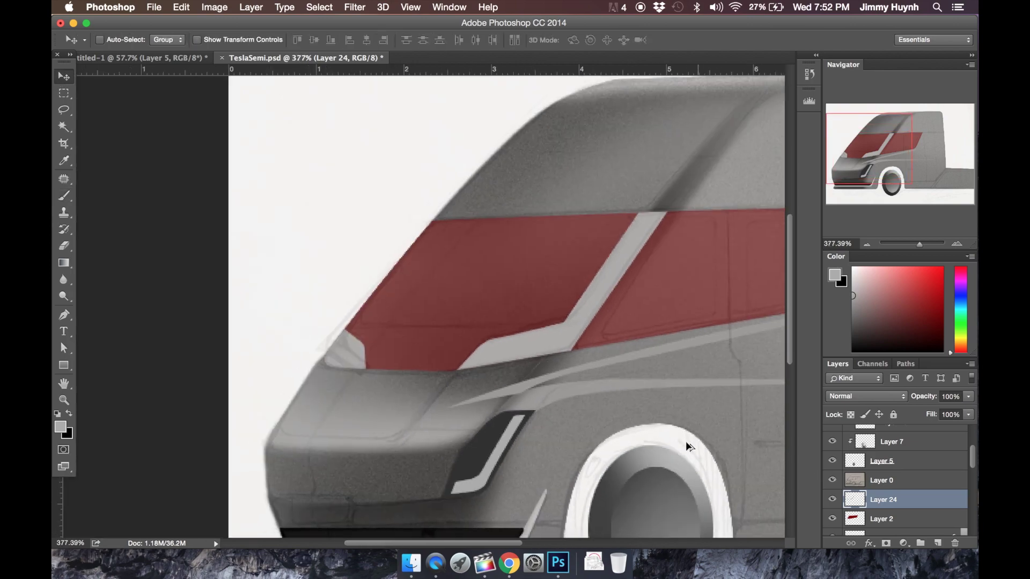
key("h")
left_click_drag(685, 441, 485, 328)
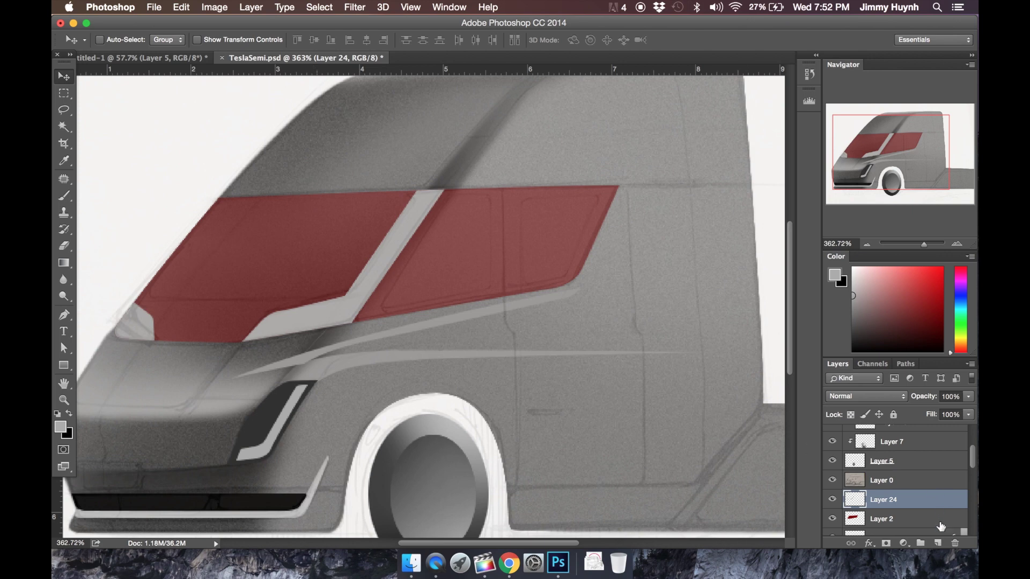
left_click(832, 500)
left_click(832, 500)
left_click(832, 500)
left_click(832, 500)
left_click(831, 500)
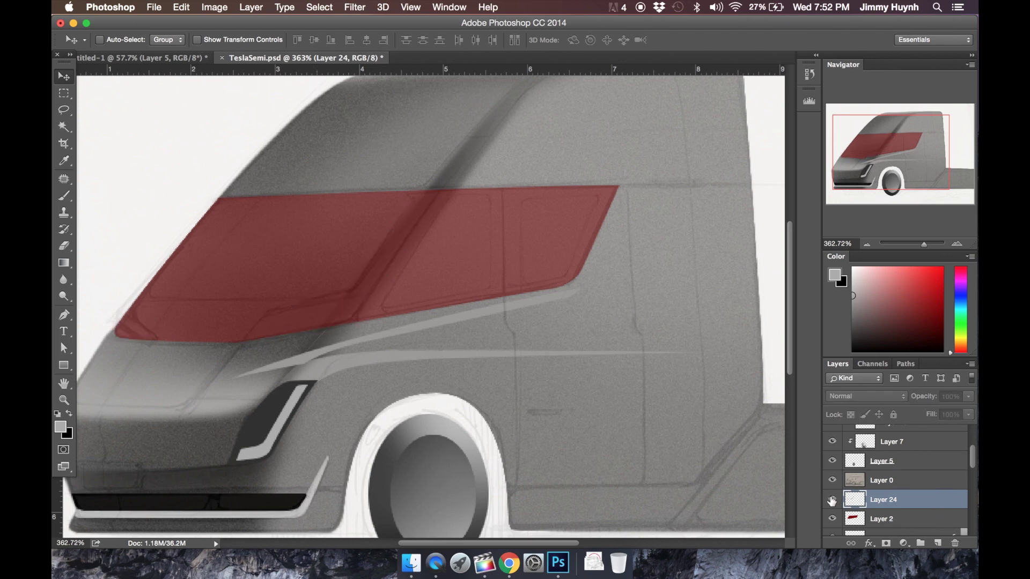
left_click(833, 501)
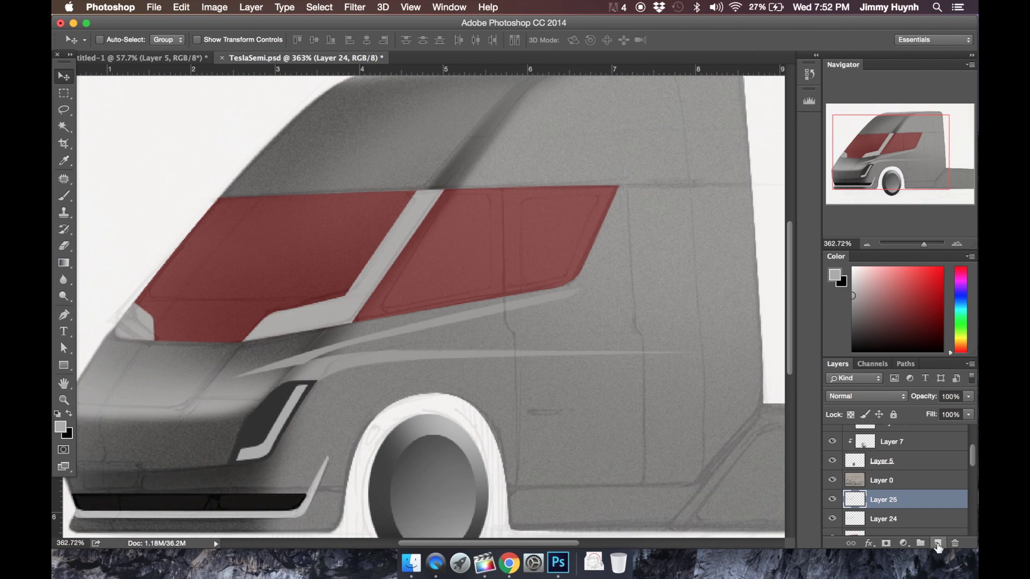
- Clip Layer 25 to the grey pillar layer below
right_click(906, 504)
left_click(762, 228)
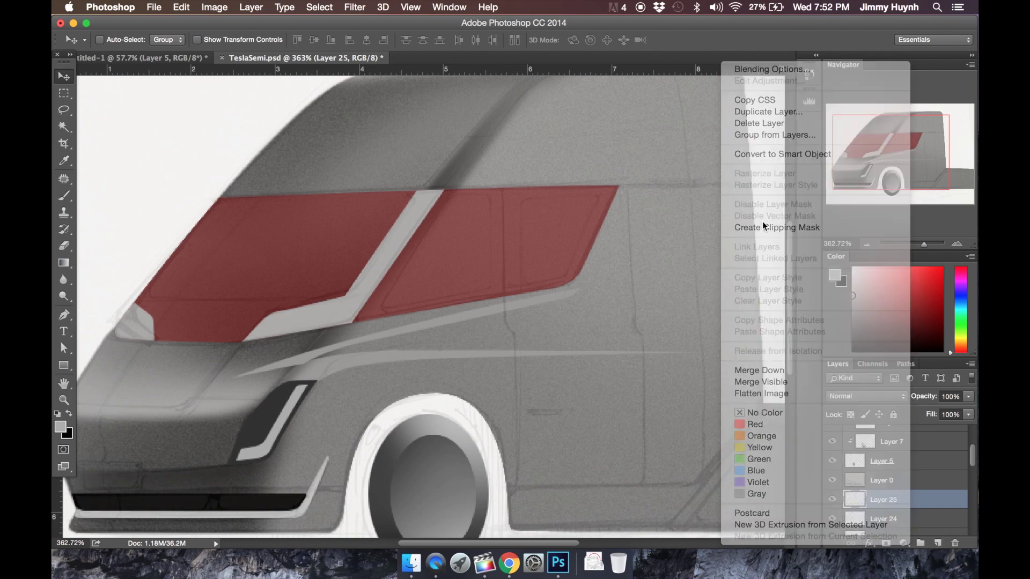
right_click(915, 499)
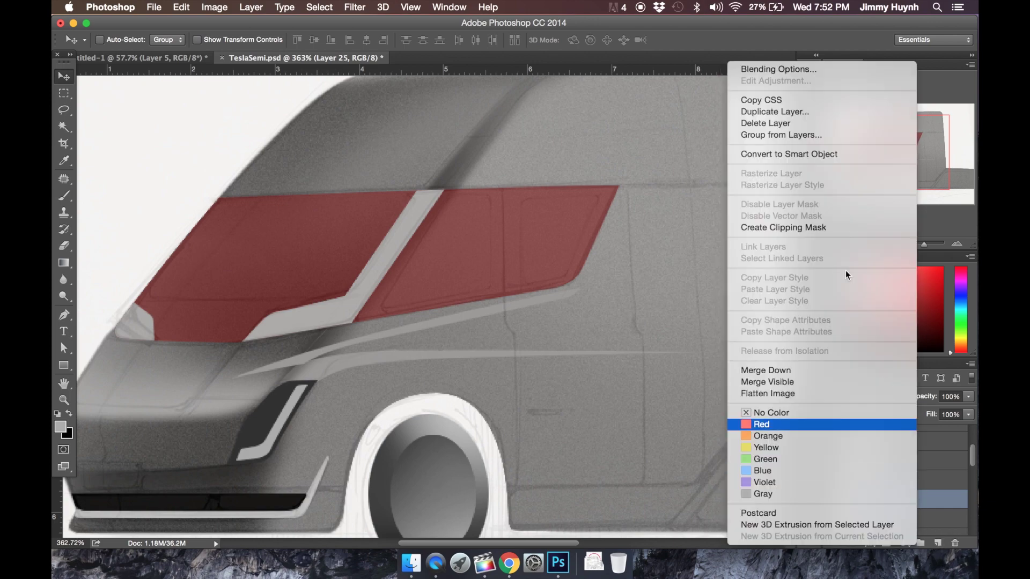
left_click(771, 227)
- Paint darker shading on the pillar and left sill strips with an 80 px brush
left_click_drag(884, 322, 821, 326)
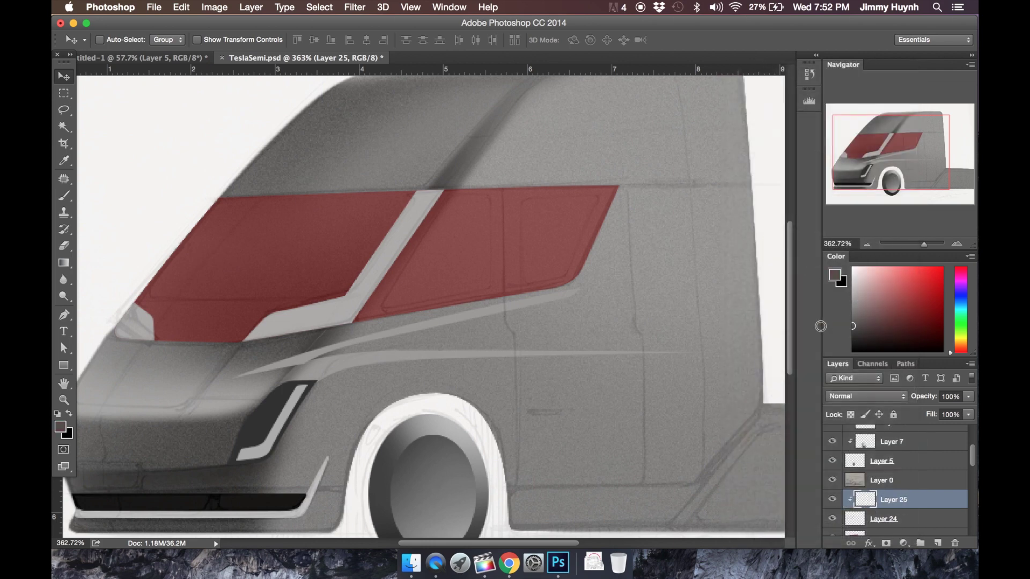
key("b")
key("bracketleft")
key("bracketleft")
key("bracketleft")
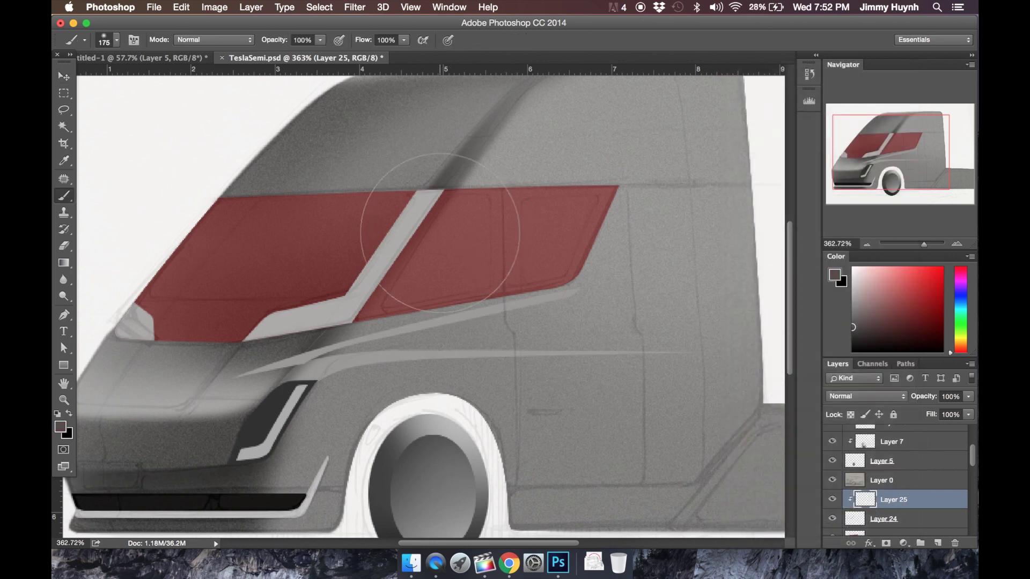
key("bracketleft")
key("bracketleft")
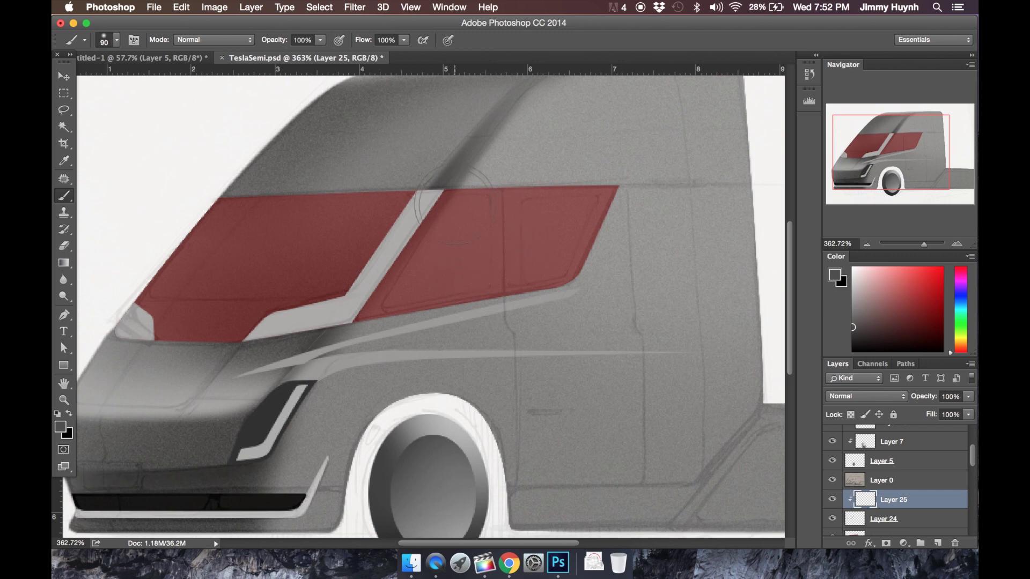
left_click_drag(372, 353, 371, 356)
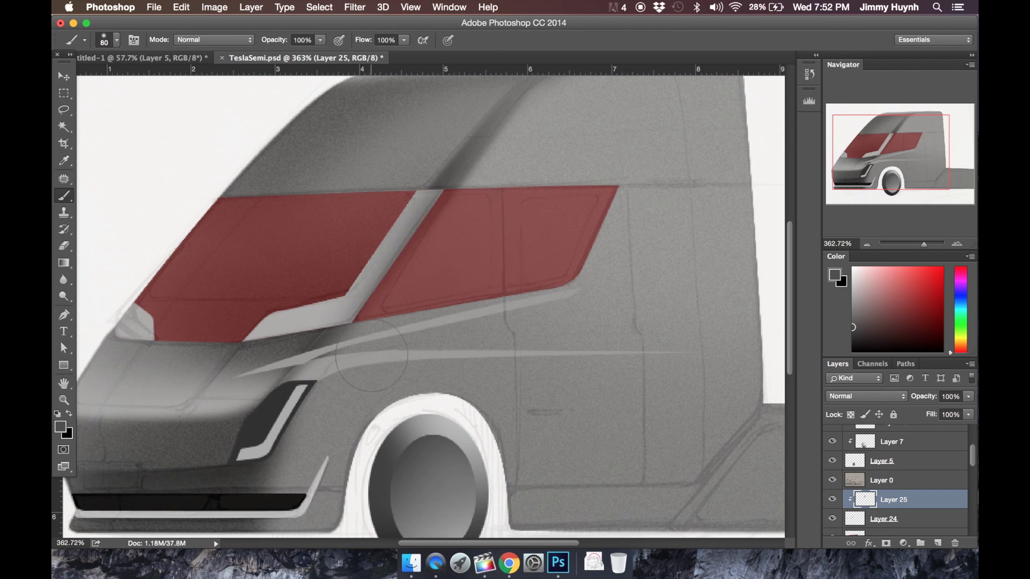
mouse_move(348, 317)
left_mouse_down()
mouse_move(252, 335)
mouse_move(279, 322)
mouse_move(263, 327)
left_mouse_up()
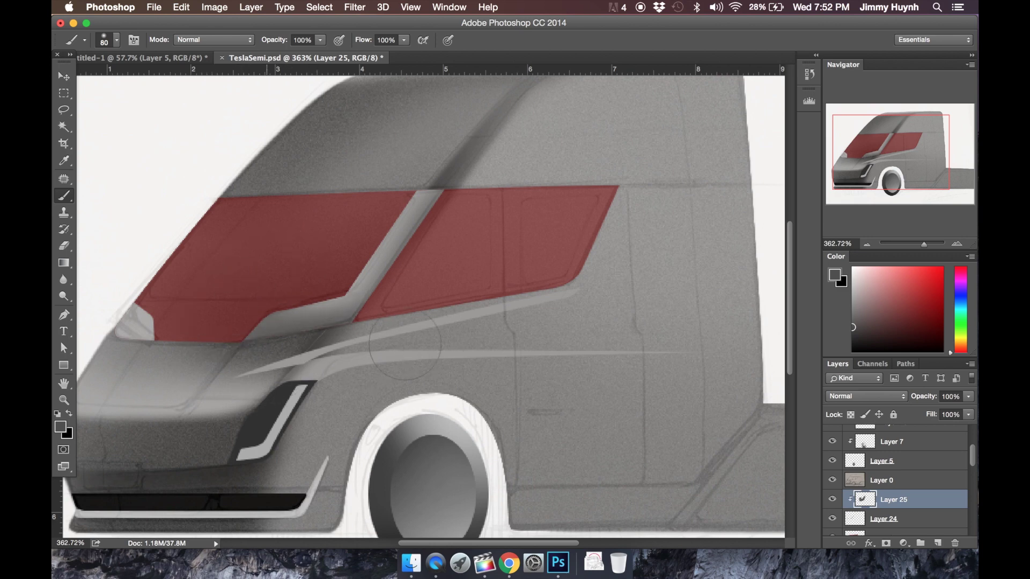
- Toggle the window pillar and shading layers to compare the cab, leaving both visible
left_click(900, 521)
left_click(832, 518)
left_click(832, 518)
left_click(832, 518)
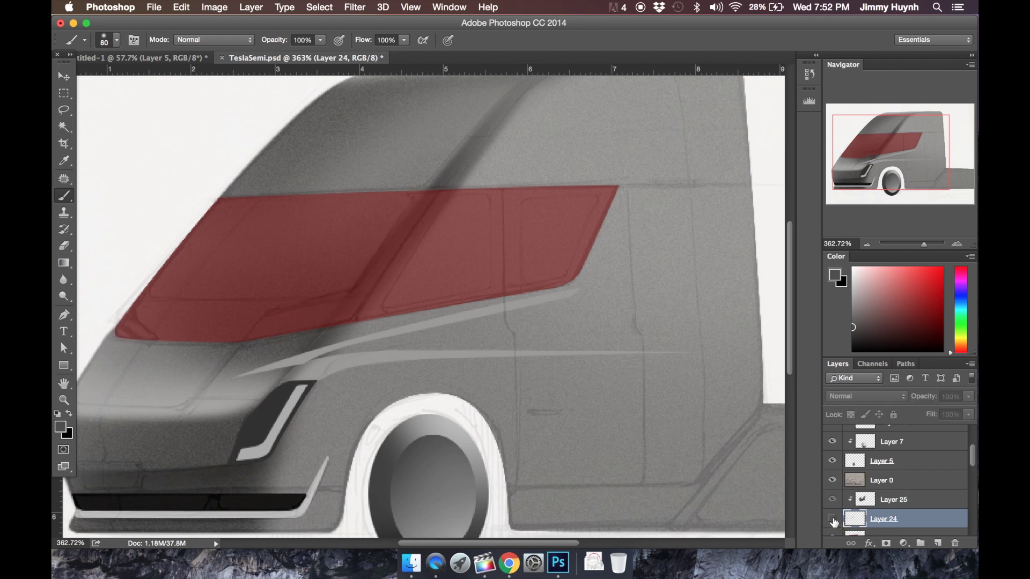
left_click(832, 519)
left_click(833, 500)
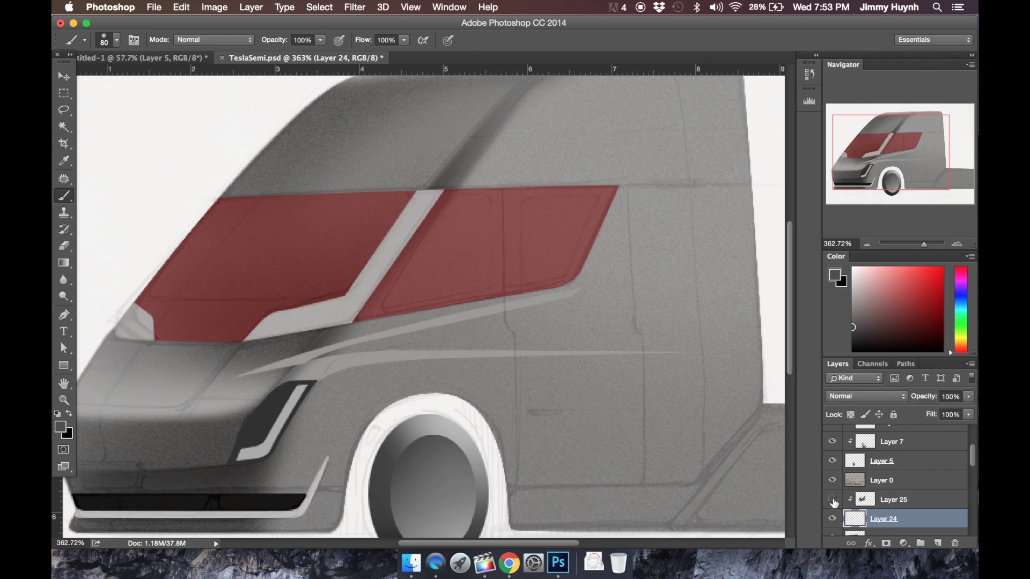
left_click(832, 500)
left_click(833, 500)
left_click(832, 500)
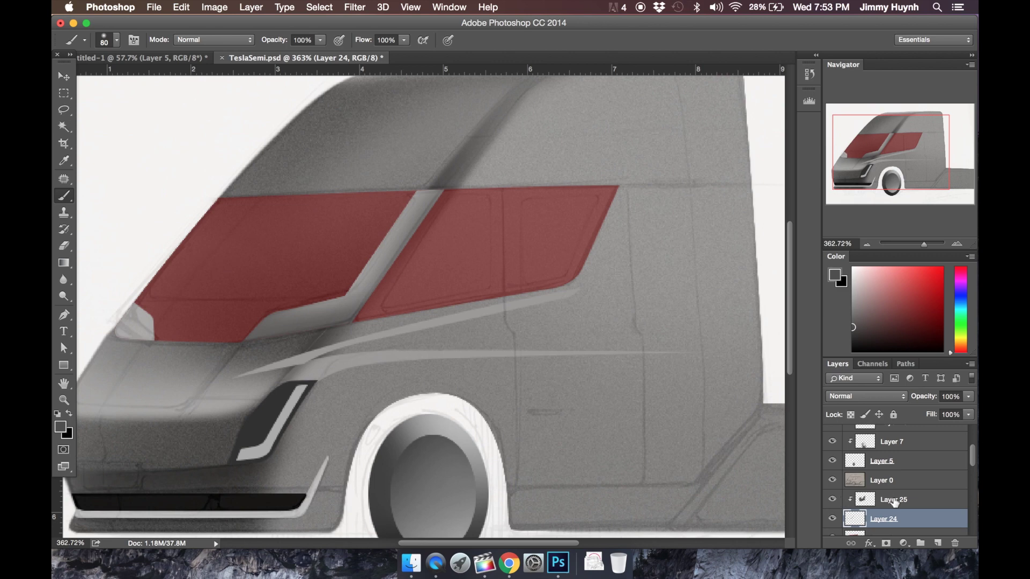
- On Layer 25, brush near-black along the body just below the side windows
left_click(862, 503)
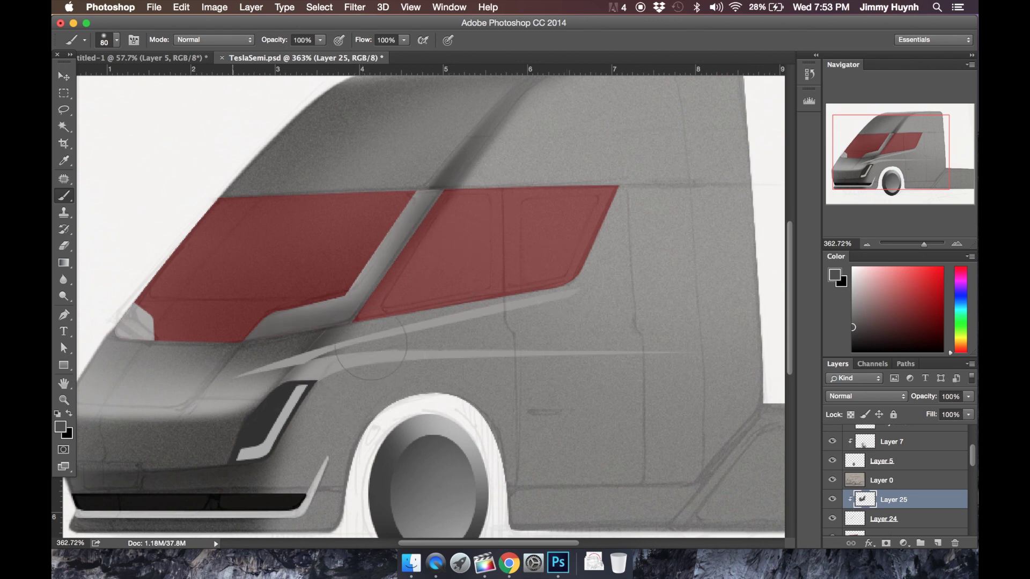
left_click(853, 345)
left_click_drag(316, 343, 370, 347)
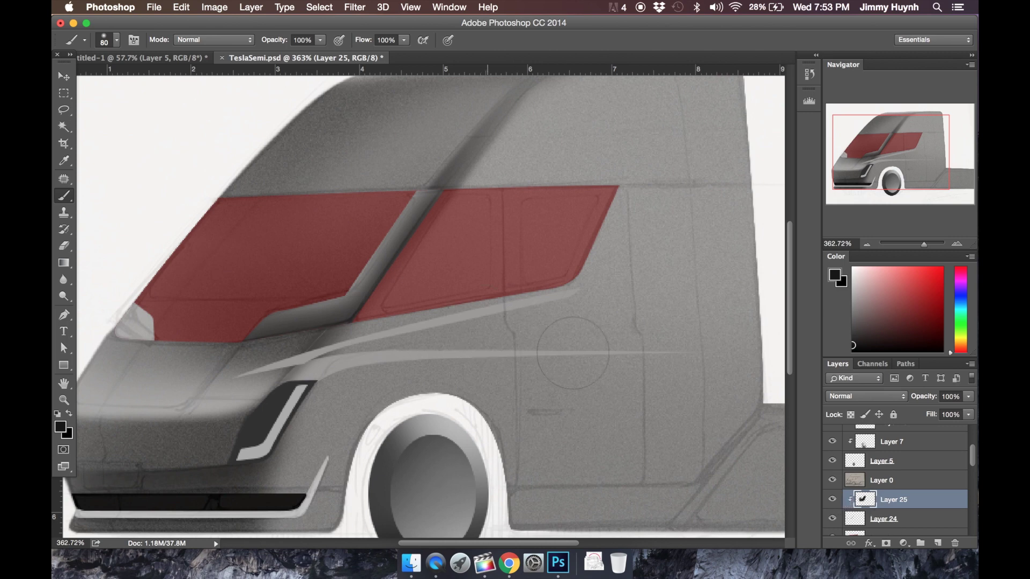
- Give Layer 2 a #000000 Color Overlay so the red windows turn dark
left_click(830, 518)
left_click(830, 519)
scroll(853, 526, "down", 1)
left_click(854, 523)
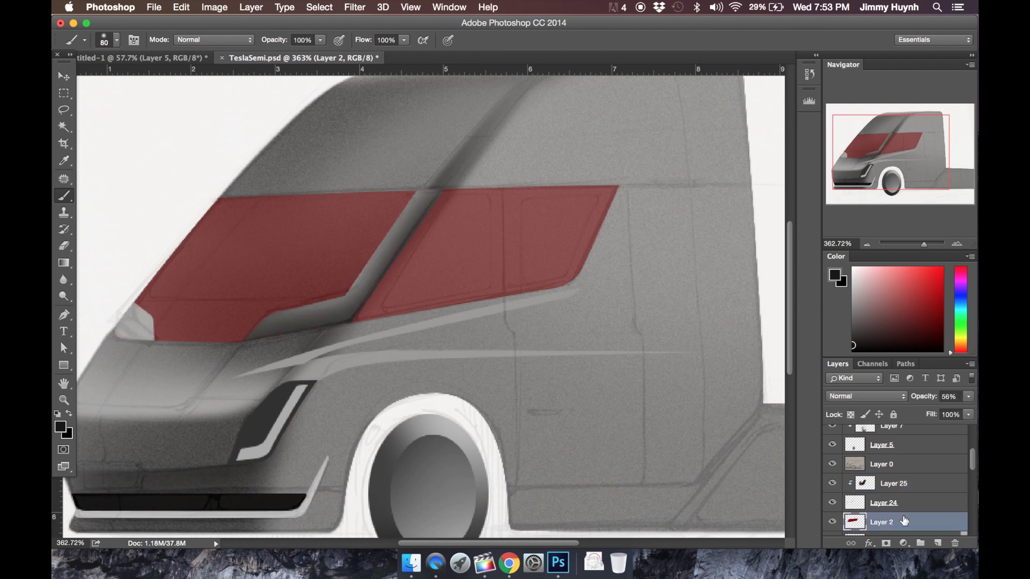
double_click(906, 522)
left_click(504, 388)
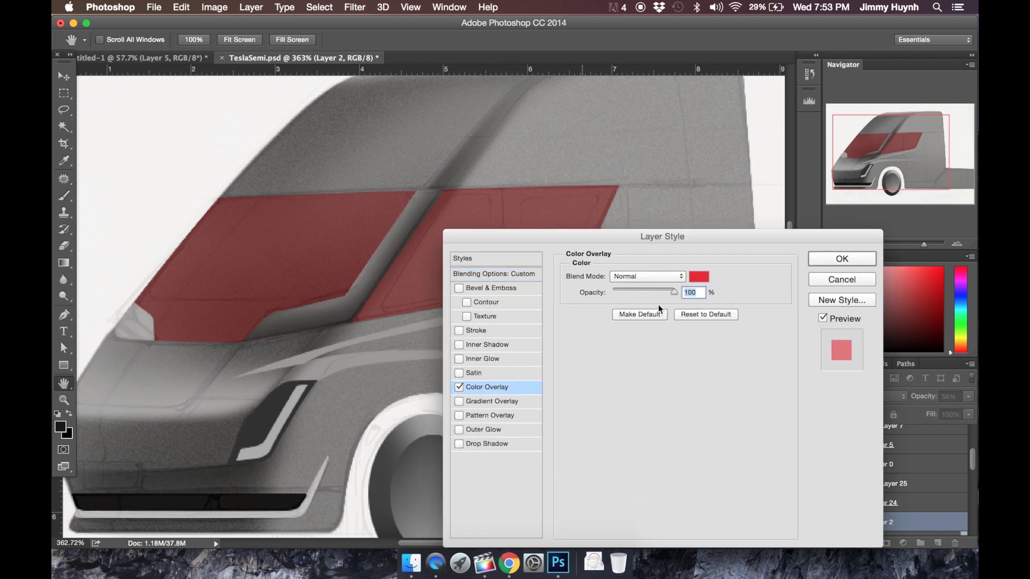
left_click(699, 277)
left_click(321, 241)
left_click_drag(321, 241, 200, 380)
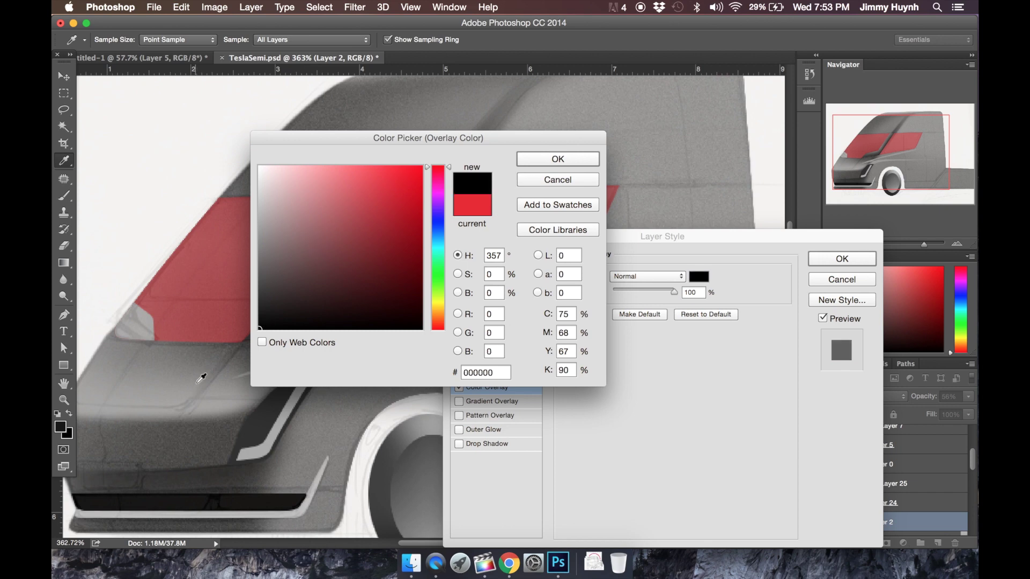
key("space")
left_click(533, 160)
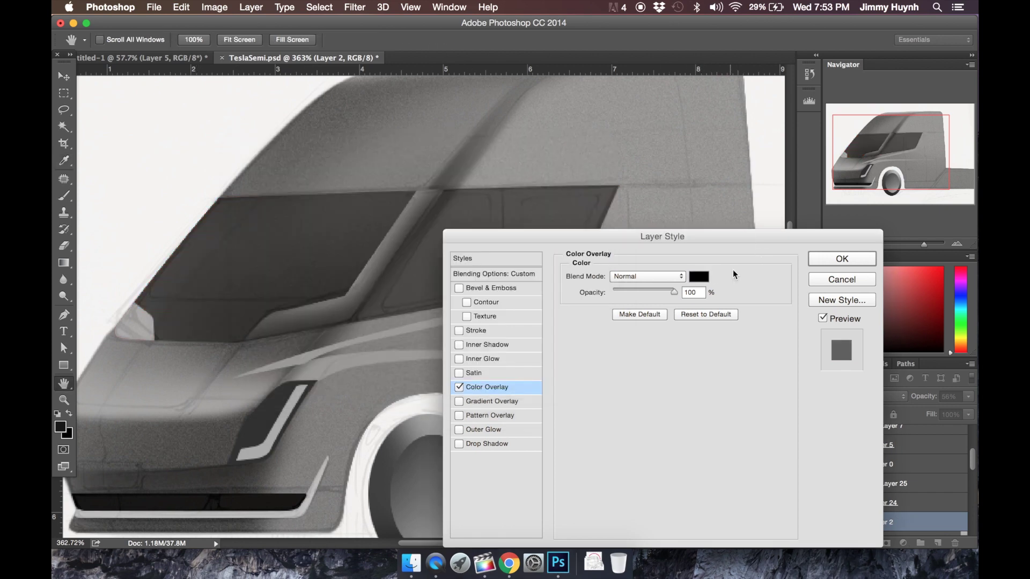
left_click(842, 259)
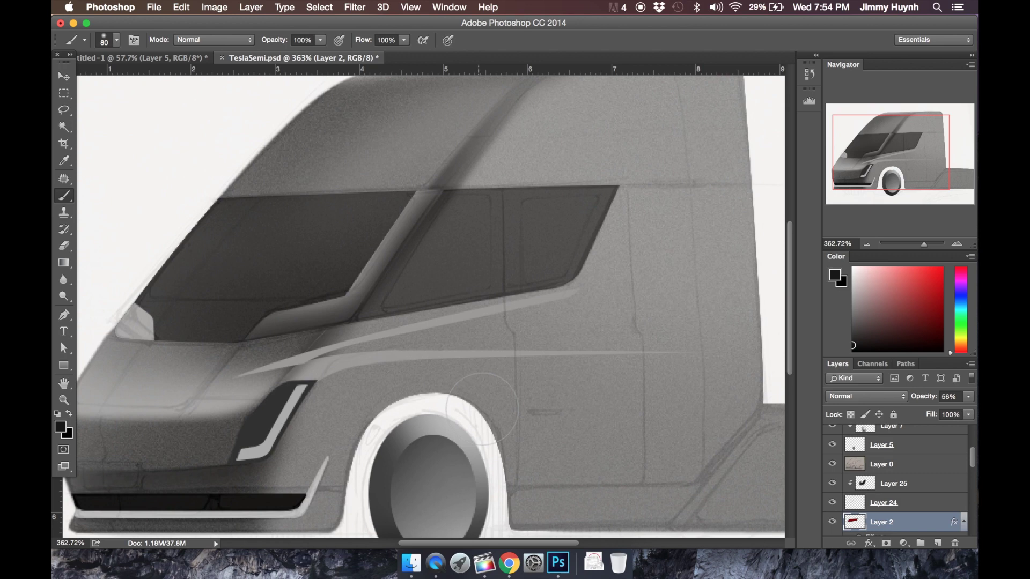
- Paint soft dark grey over the upper-left cab with a brush enlarged to 300
scroll(597, 417, "down", 3)
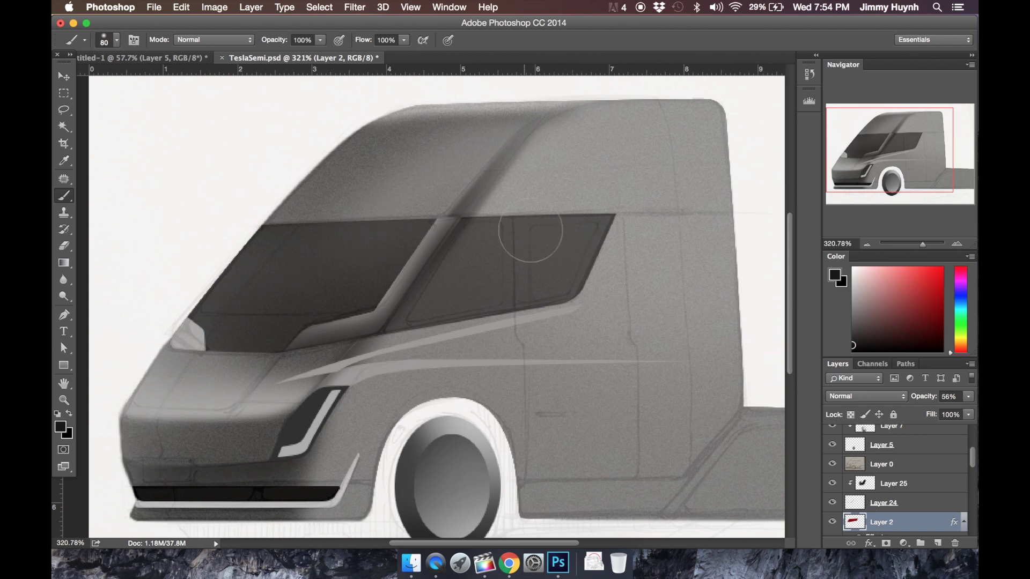
left_click(63, 78)
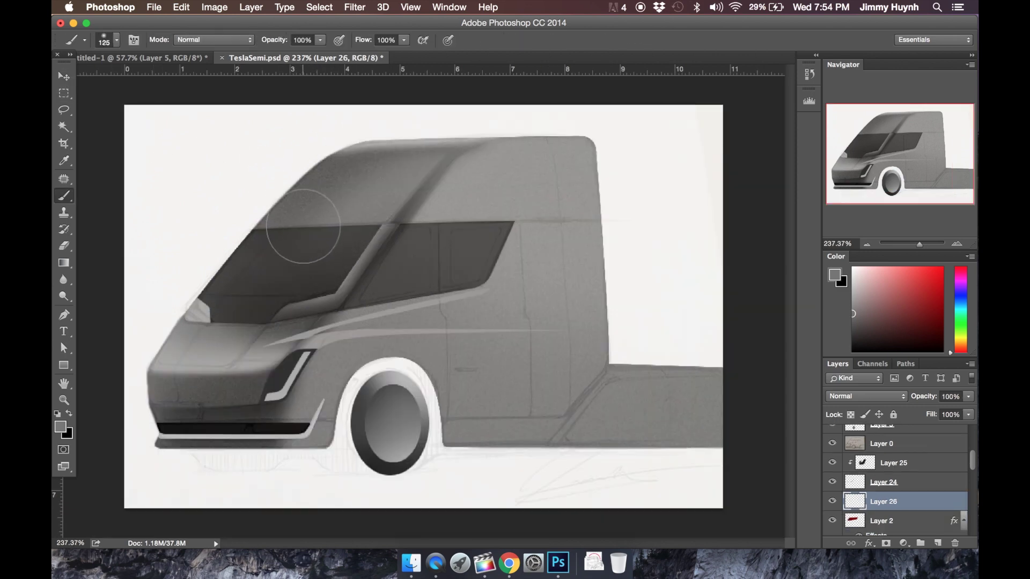
key("bracketright")
key("bracketright")
key("bracketright")
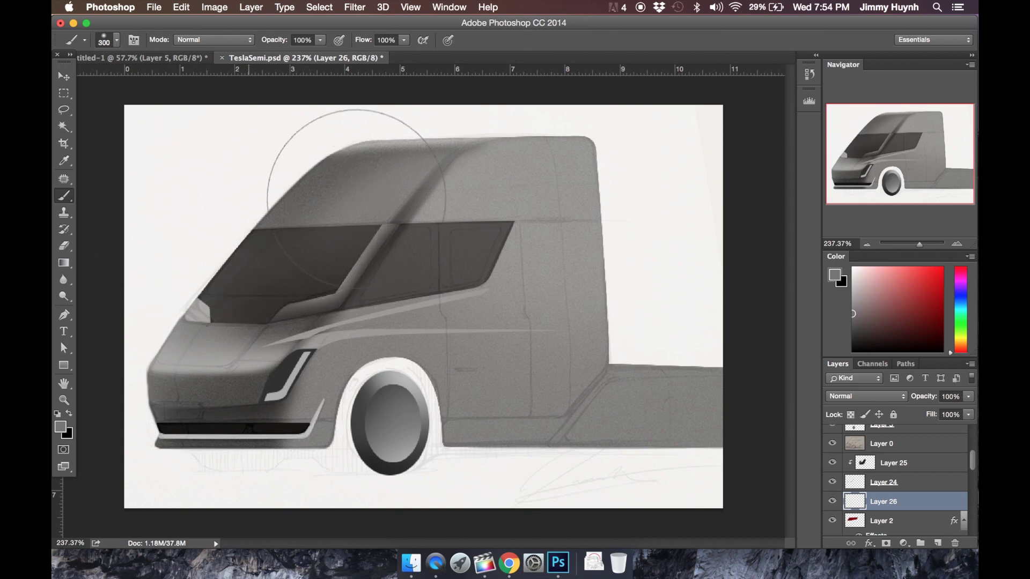
mouse_move(203, 268)
left_mouse_down()
mouse_move(177, 236)
mouse_move(270, 160)
left_mouse_up()
left_click_drag(859, 309, 853, 288)
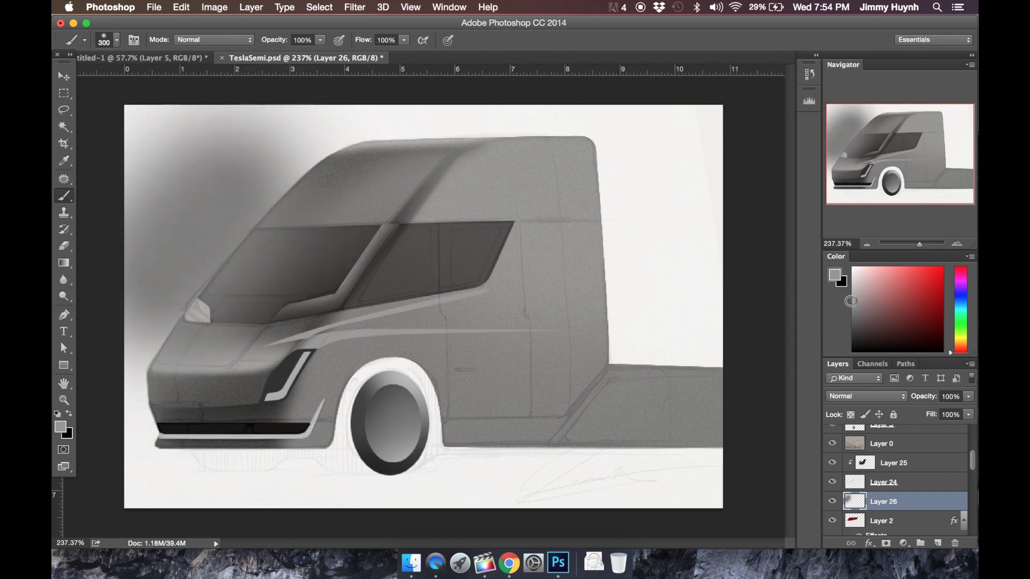
- Clip the new paint layer to the window shapes and hide the Layer 0 sketch
right_click(916, 509)
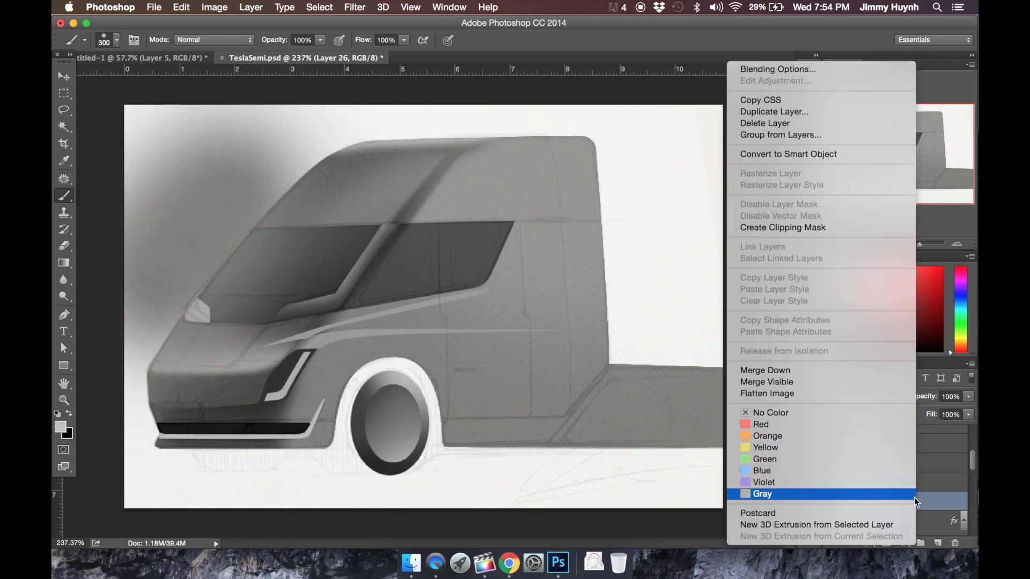
left_click(757, 227)
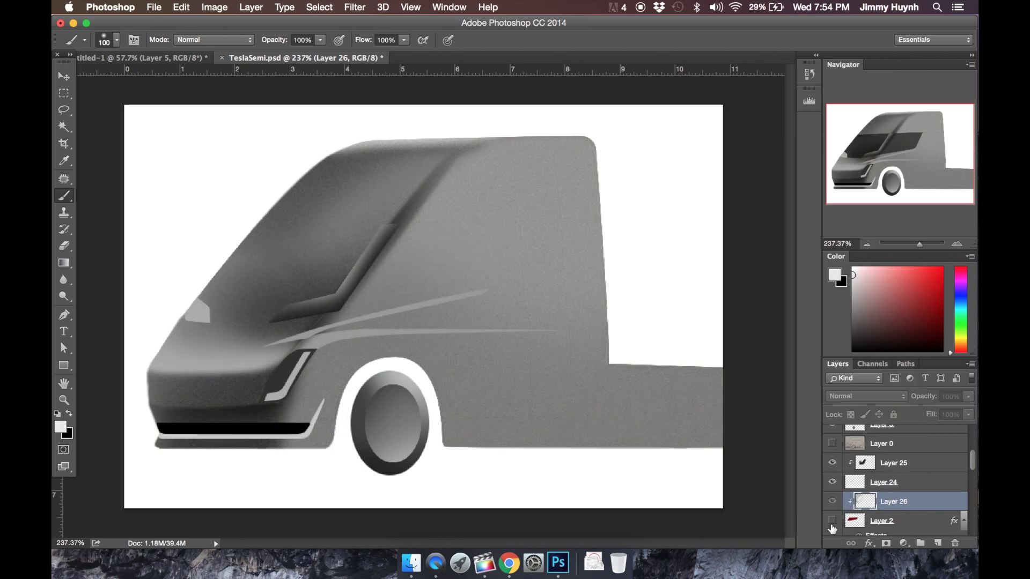
left_click(888, 523)
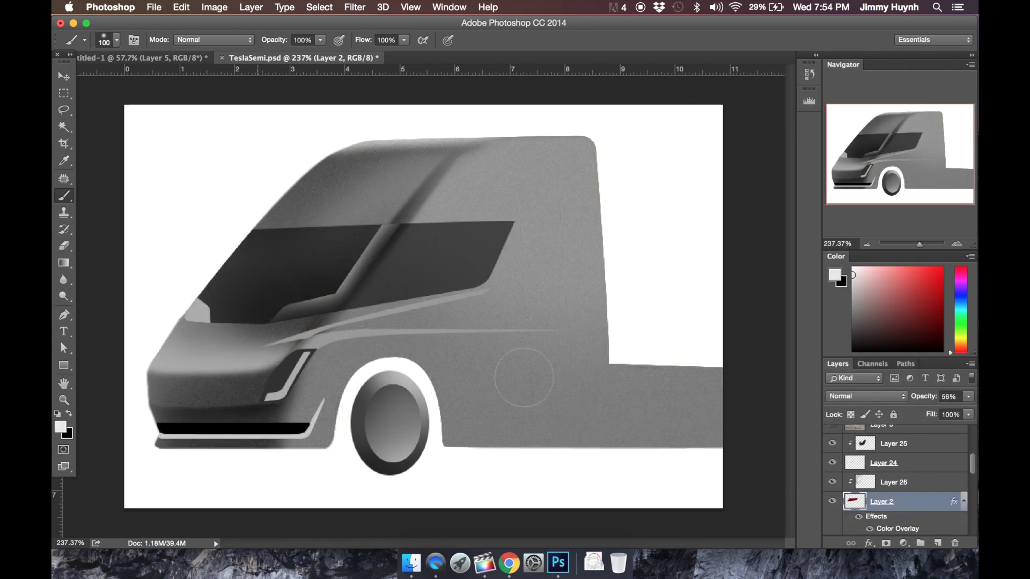
- Review Layer 2's black Color Overlay settings and close them unchanged
double_click(947, 507)
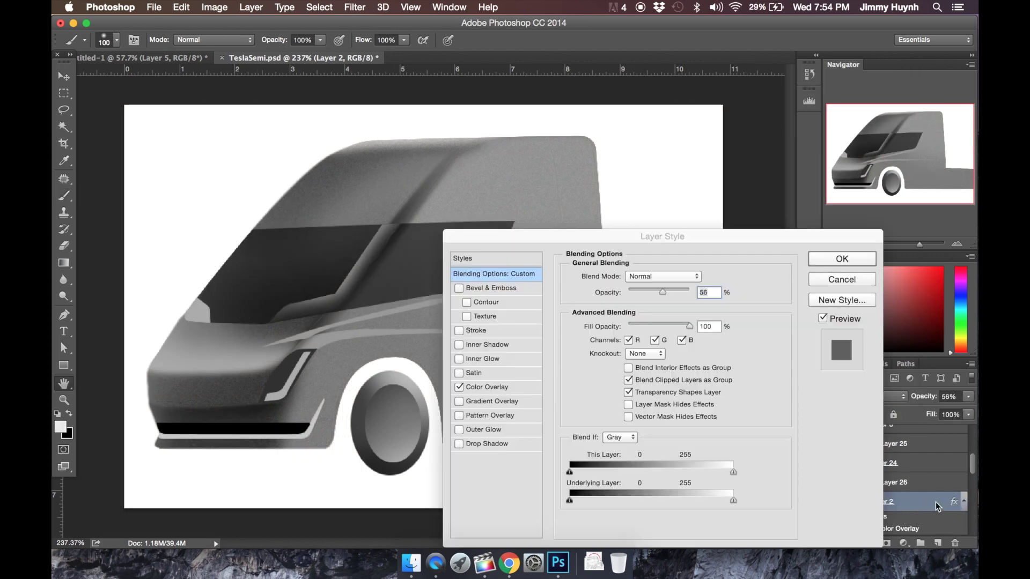
left_click(482, 387)
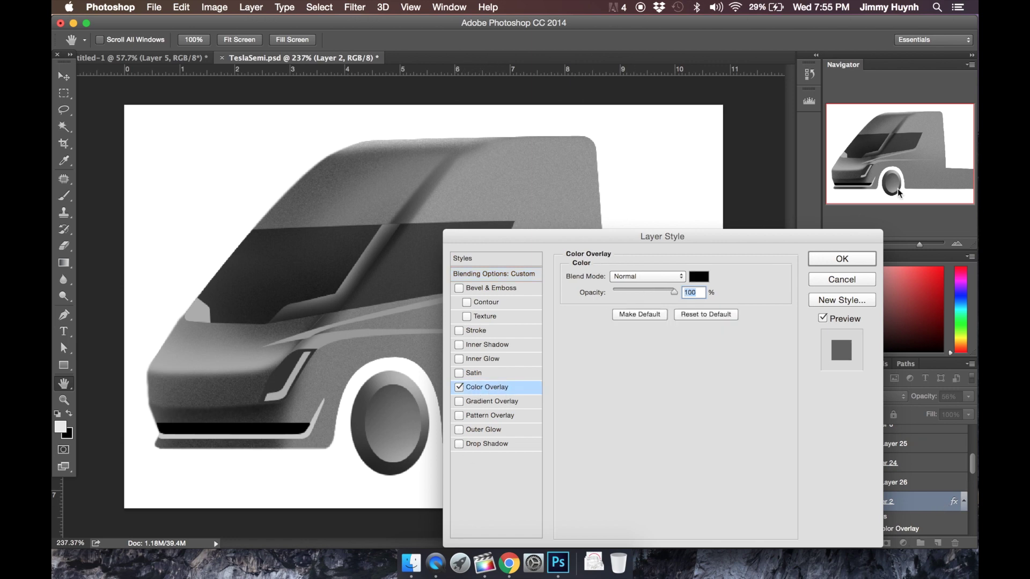
left_click(841, 259)
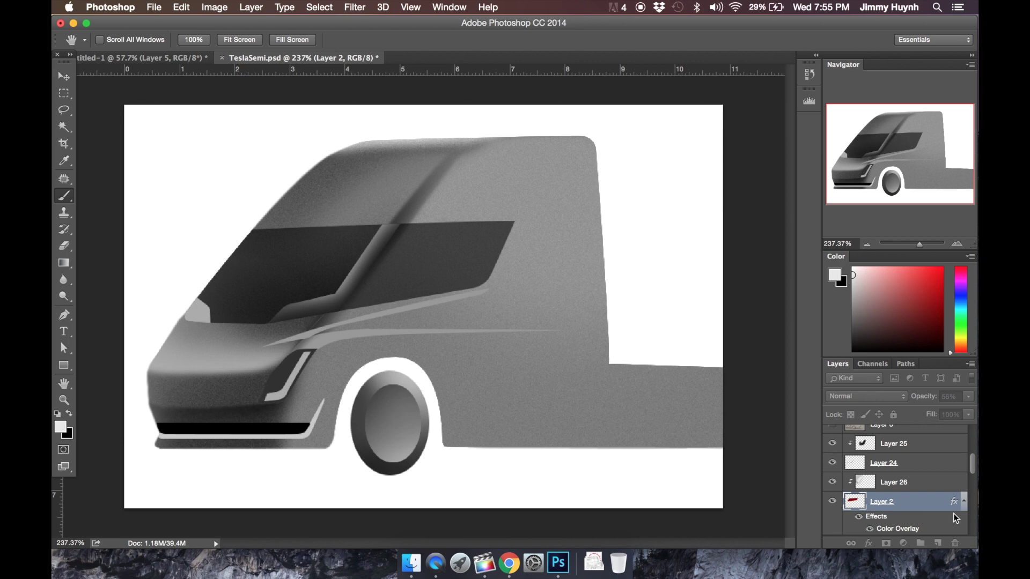
- Try red and dark brown overlay colours, discard them, then rasterize Layer 2's style
double_click(923, 508)
left_click(489, 387)
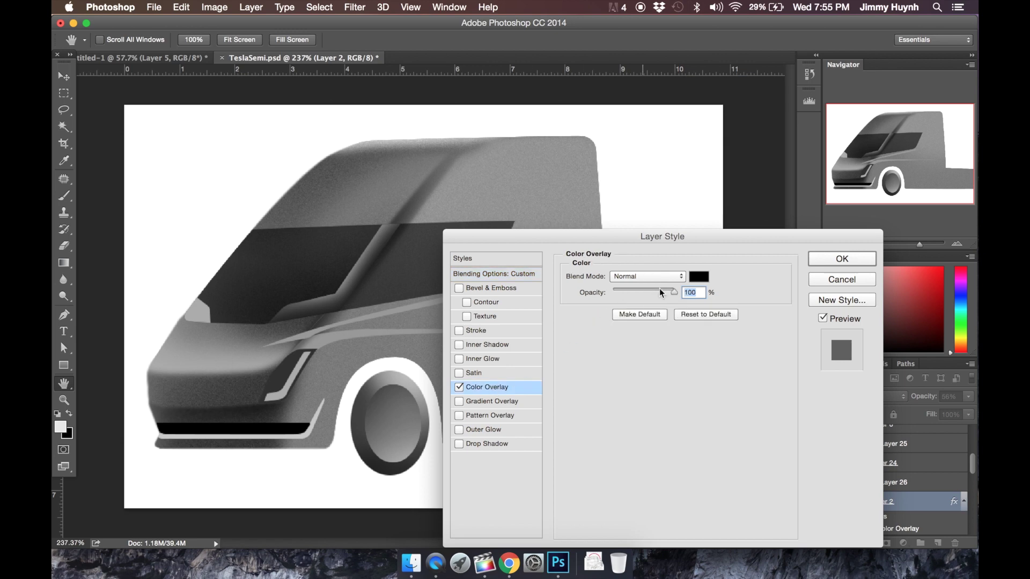
left_click(697, 278)
left_click_drag(412, 258, 342, 274)
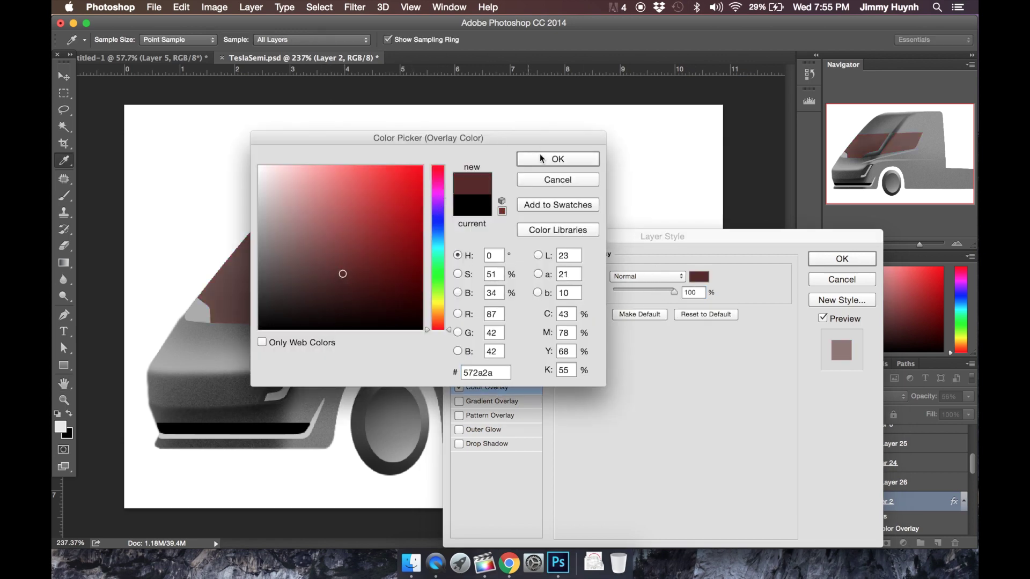
left_click(548, 181)
left_click(841, 279)
key("b")
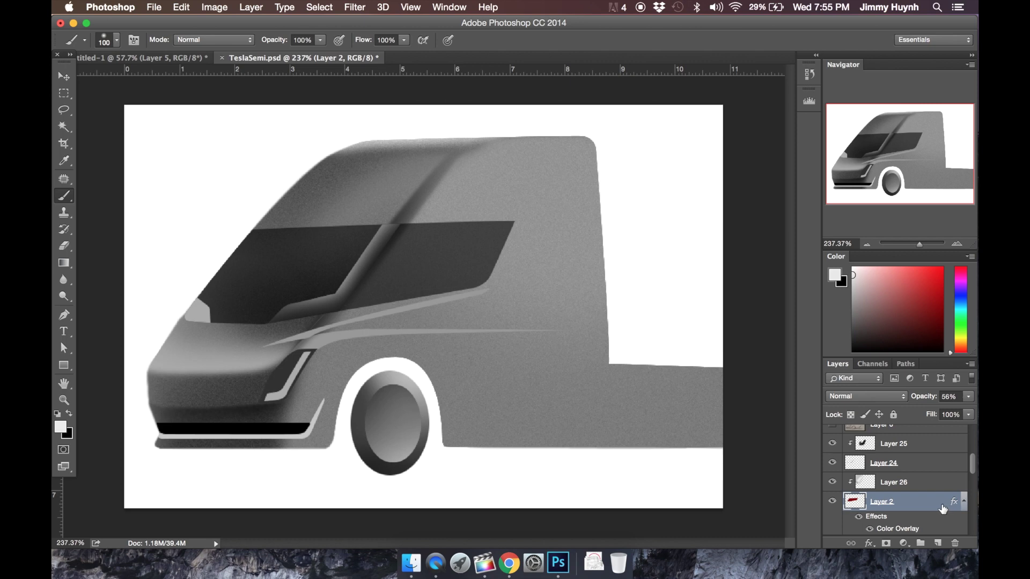
right_click(942, 509)
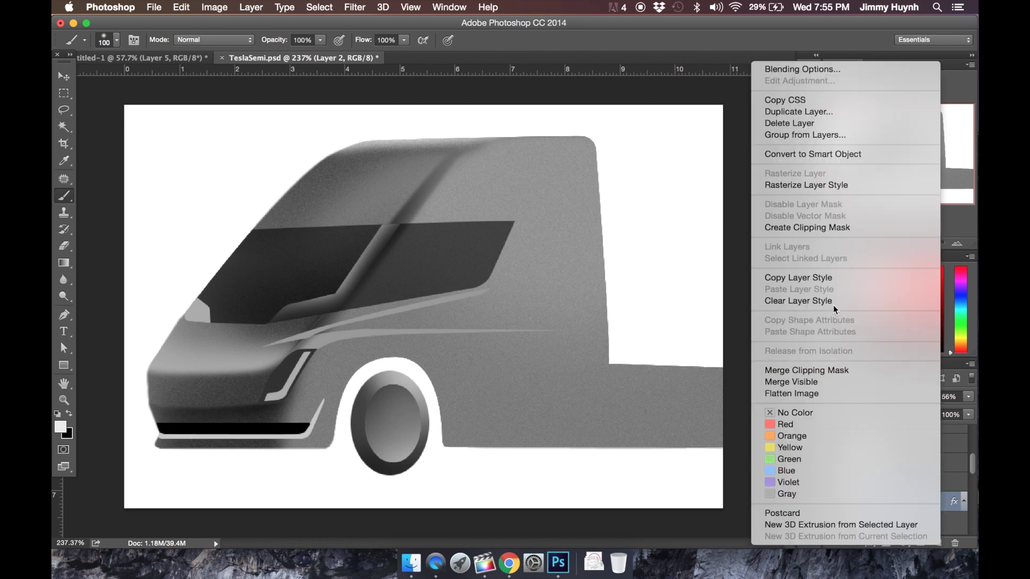
left_click(803, 185)
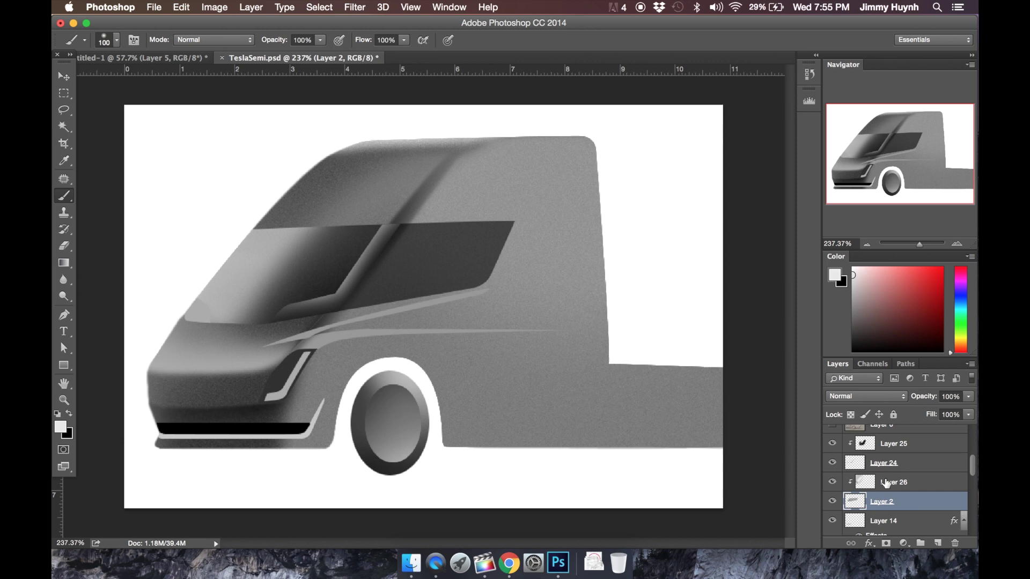
- Toggle the windshield highlight layer on and off to compare
left_click(831, 482)
left_click(832, 482)
left_click(832, 482)
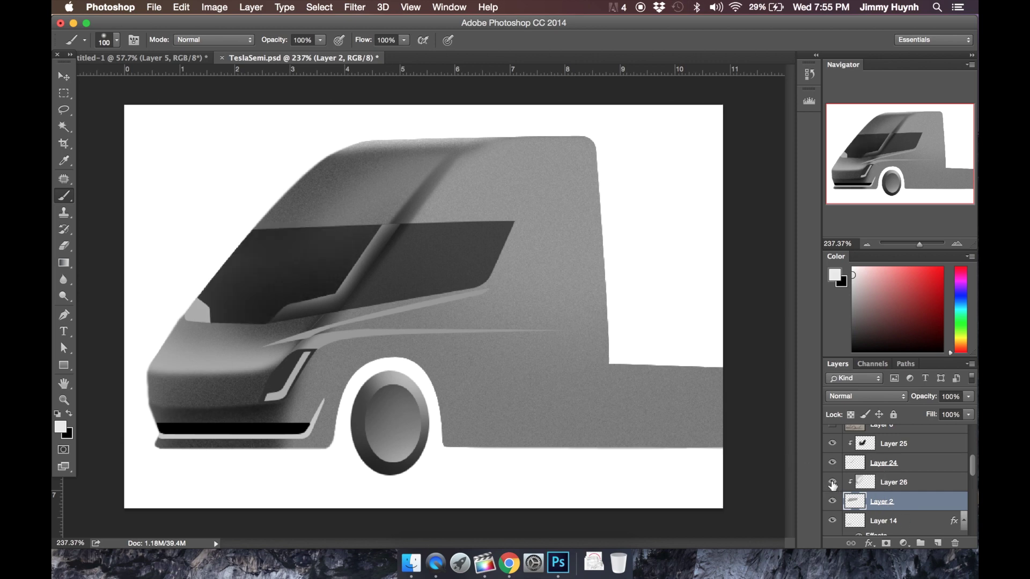
left_click(832, 483)
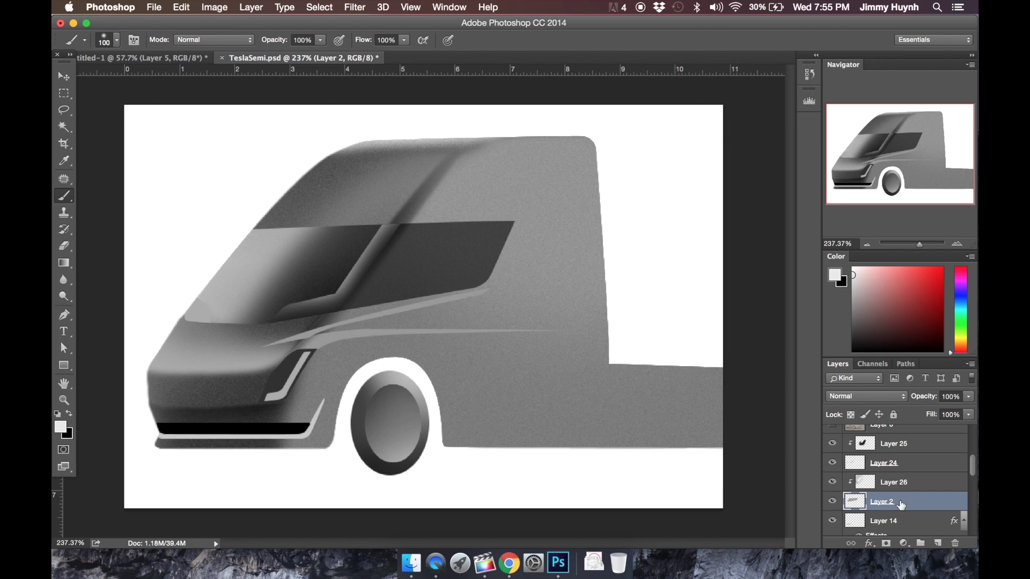
- Add Layer 27 clipped to the layer below and brush dark grey along the windshield's left edge
left_click(938, 543)
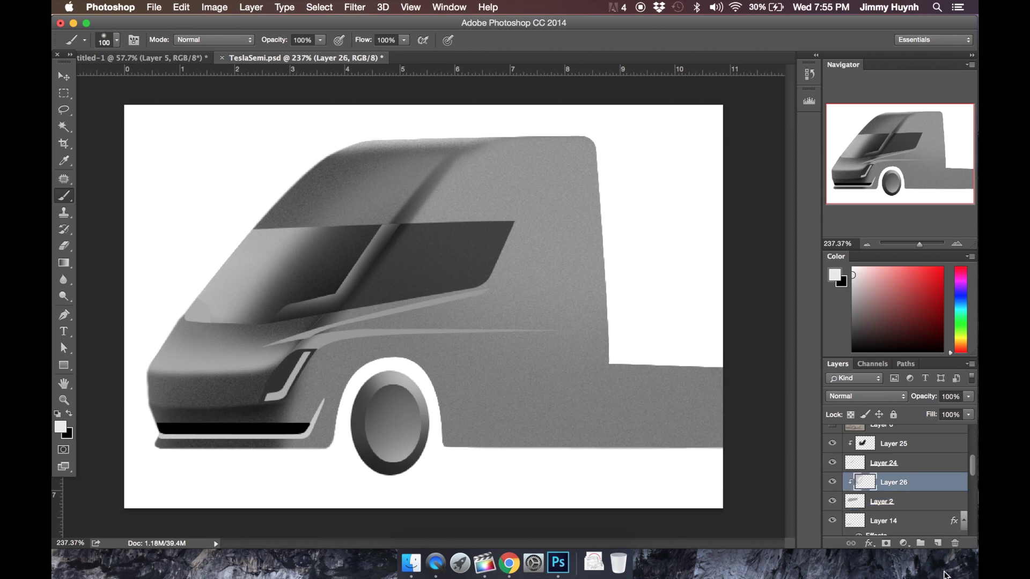
right_click(906, 485)
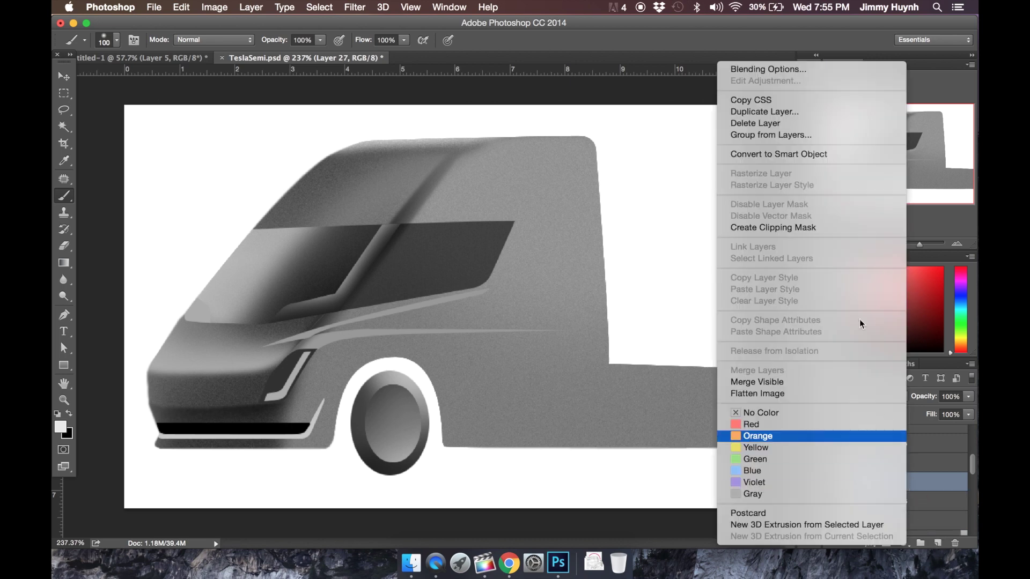
left_click(788, 227)
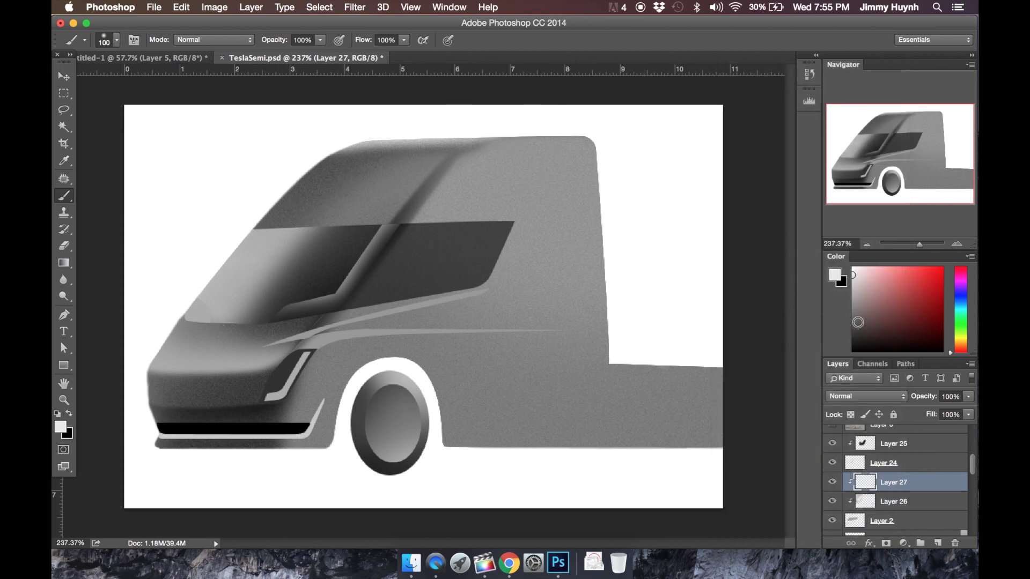
left_click_drag(858, 323, 829, 338)
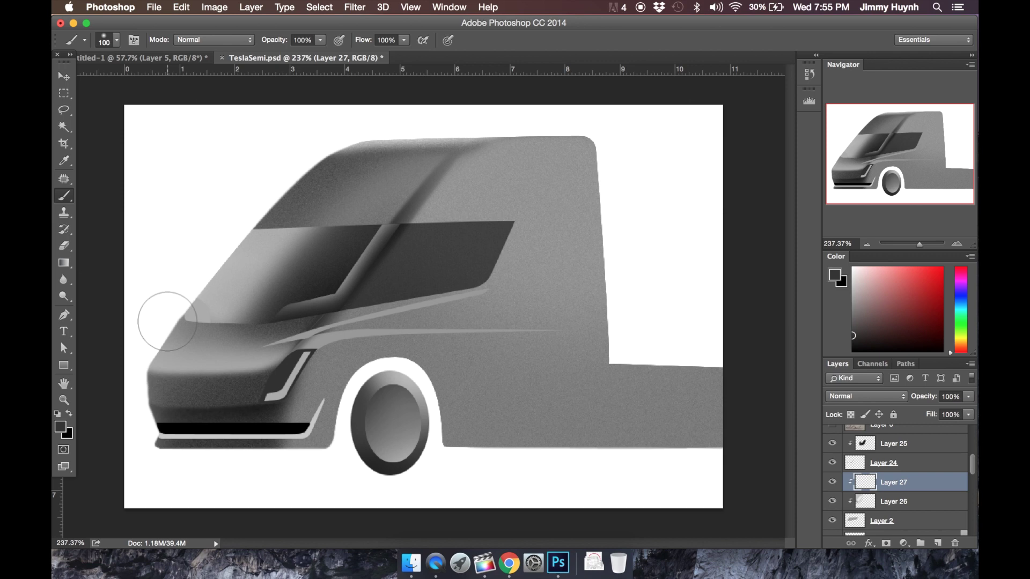
left_click_drag(235, 220, 231, 290)
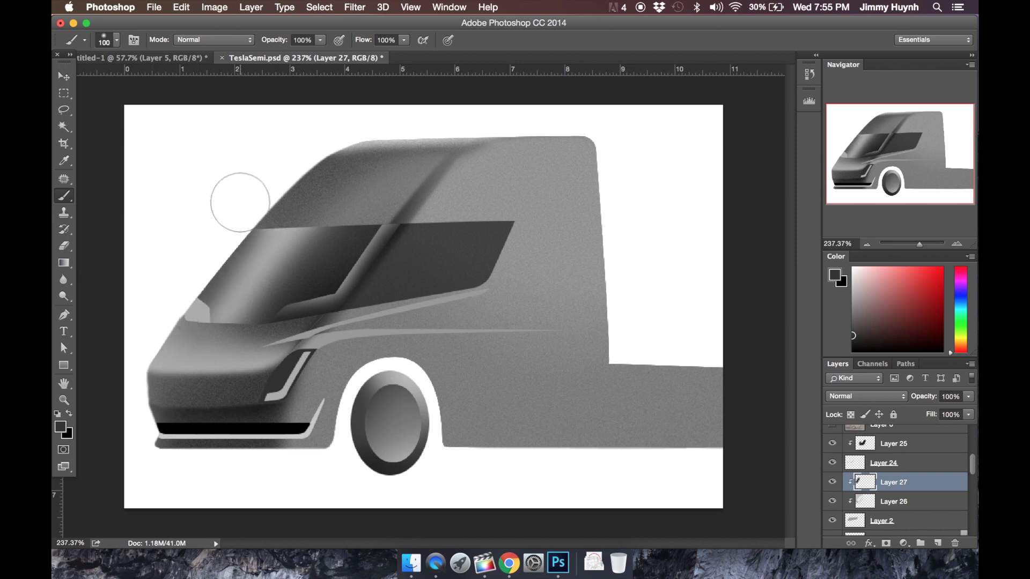
- On a new layer, paint light grey sampled from the body with a 400 px brush at 41% opacity
key("super+shift+alt+n")
left_click(654, 300, "alt")
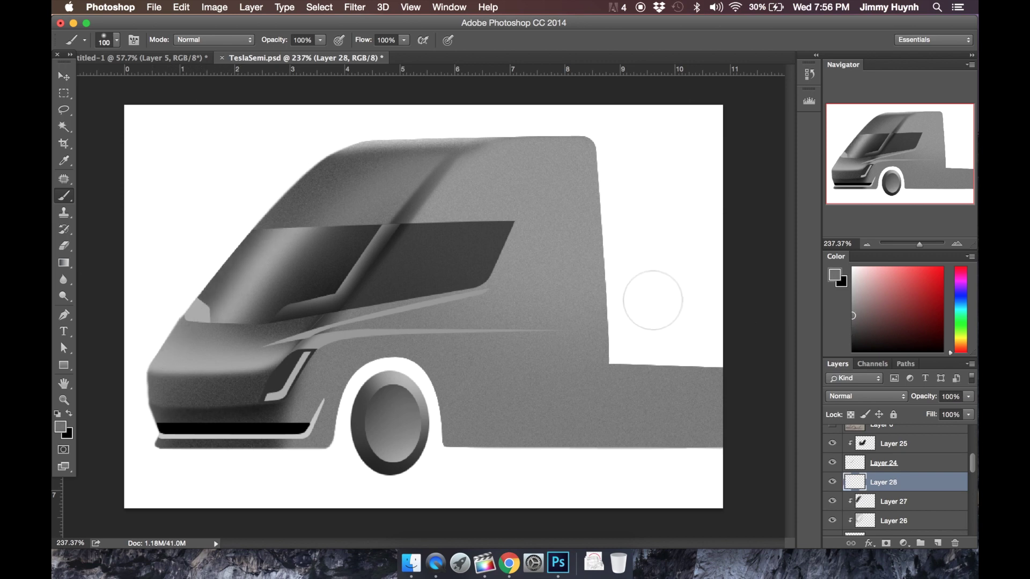
key("bracketright")
key("bracketright")
key("bracketright")
key("bracketright")
key("bracketright")
key("bracketright")
key("bracketright")
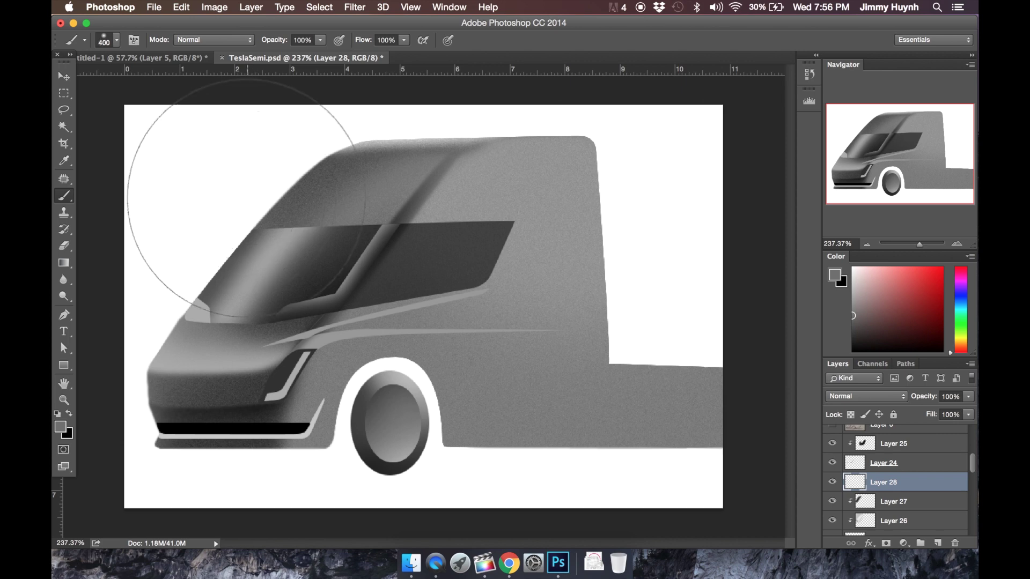
left_click(321, 38)
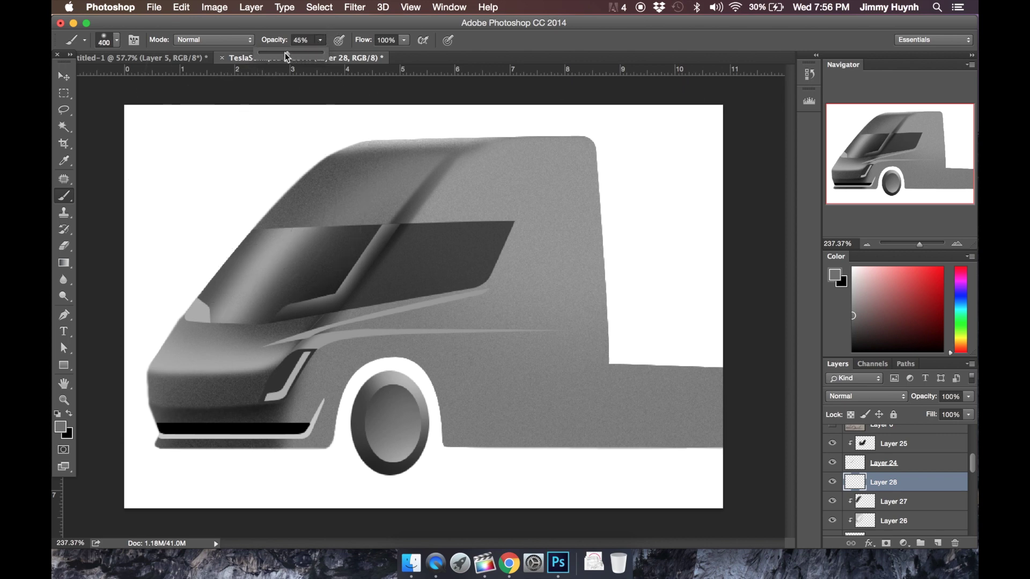
left_click_drag(285, 53, 282, 52)
left_click(215, 150)
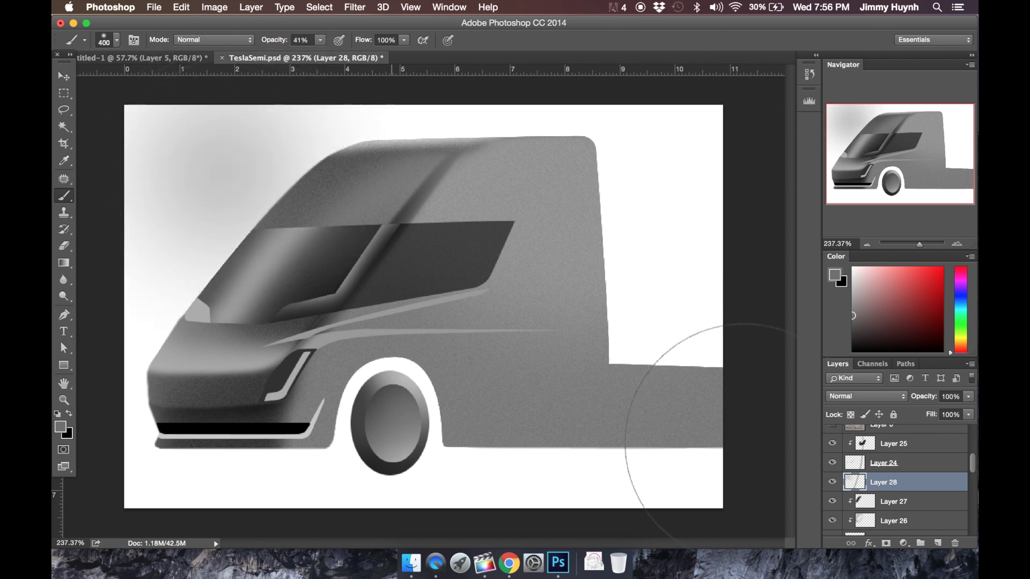
- Clip Layer 28 to Layer 27 beneath it
right_click(919, 482)
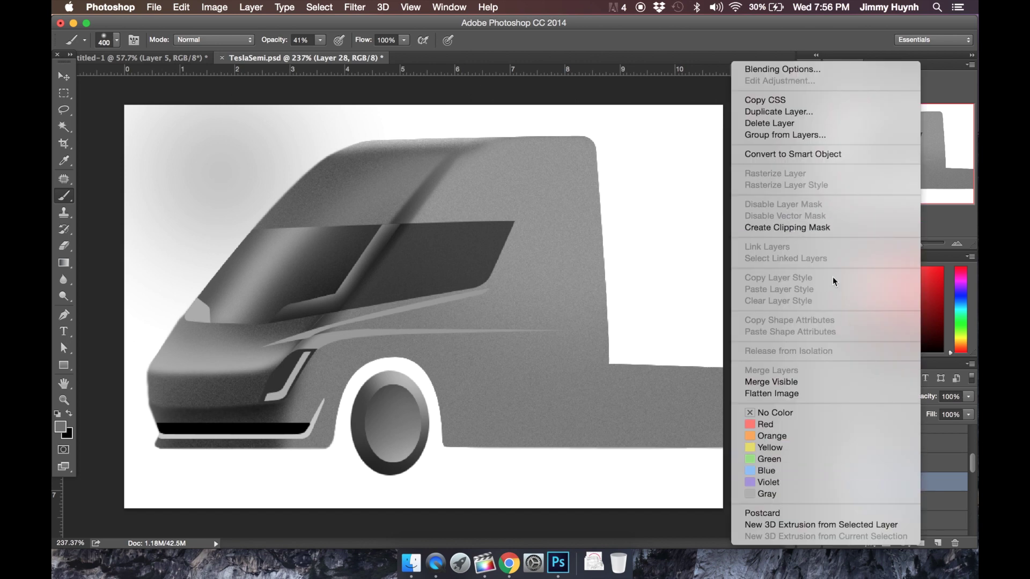
key("Escape")
key("ctrl+z")
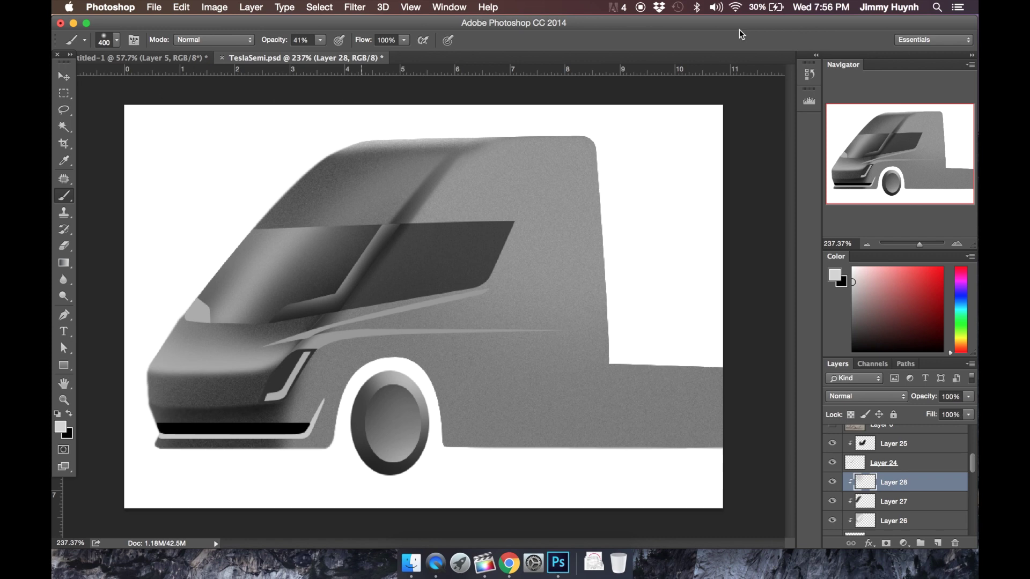
- Close the Filter menu without applying a filter and switch to the Move tool
left_click(354, 7)
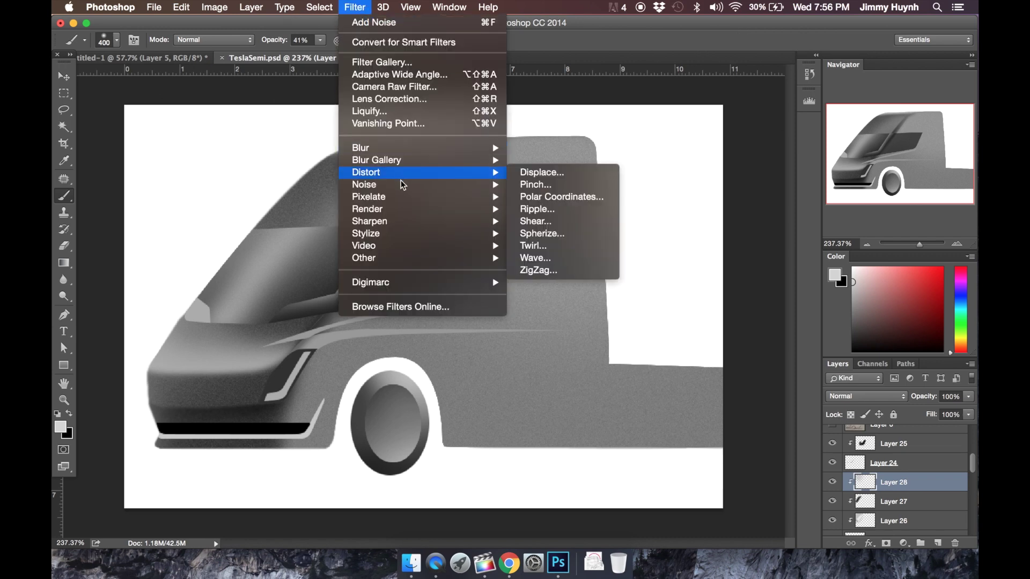
left_click(565, 5)
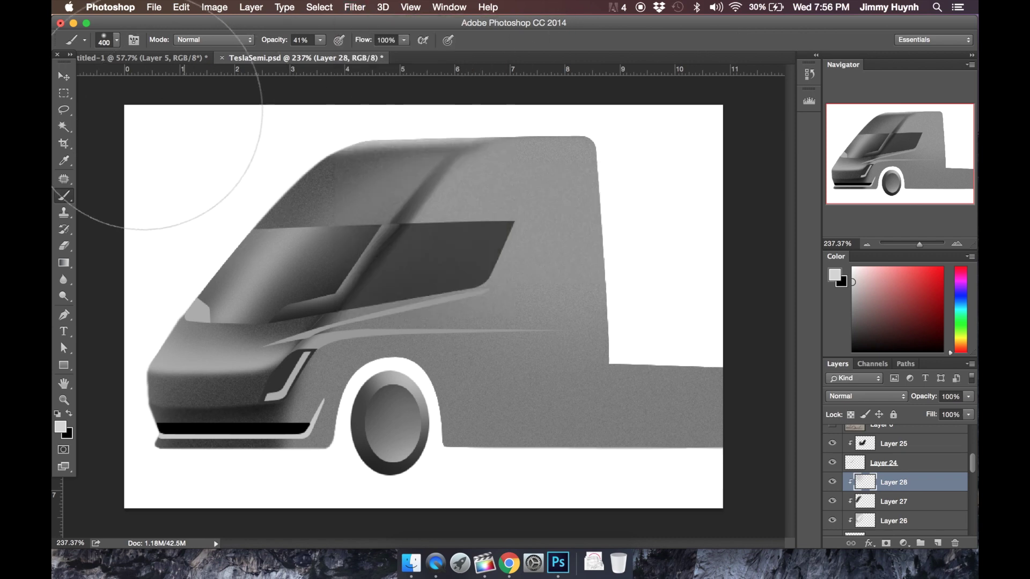
left_click(63, 79)
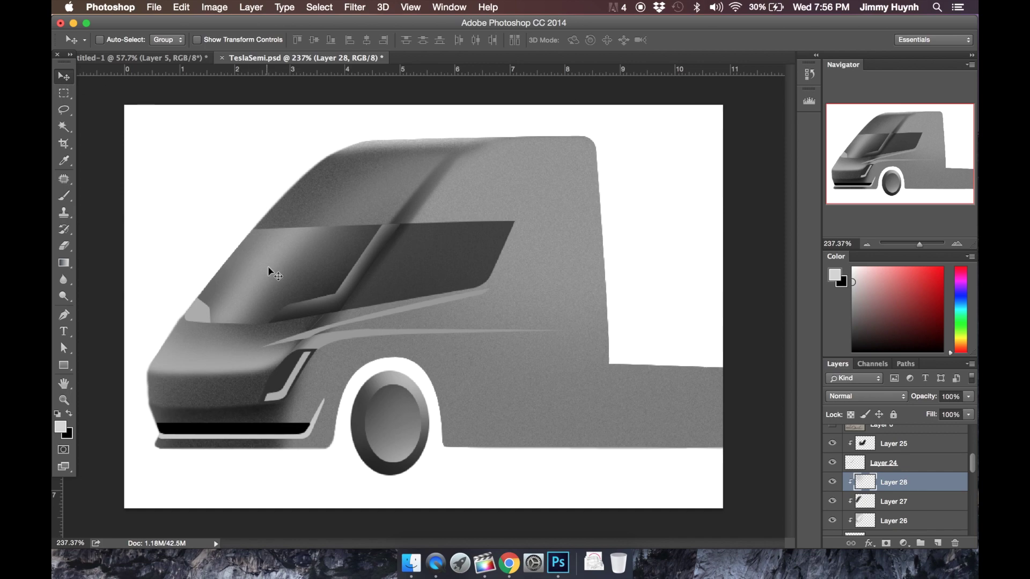
- Zoom into the cab's windshield and front to about 467%
scroll(257, 287, "up", 5)
scroll(254, 284, "down", 5)
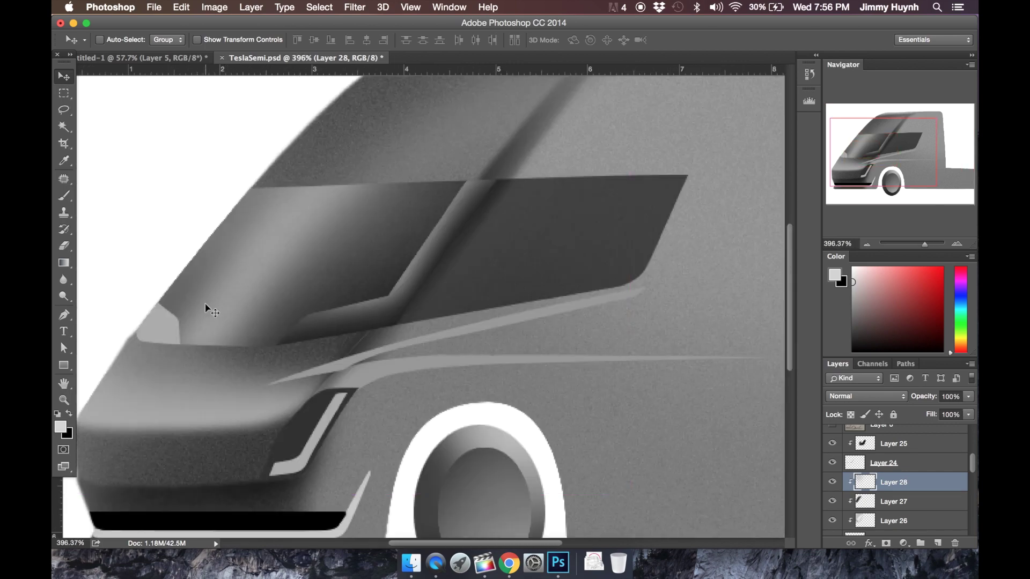
scroll(205, 302, "up", 2)
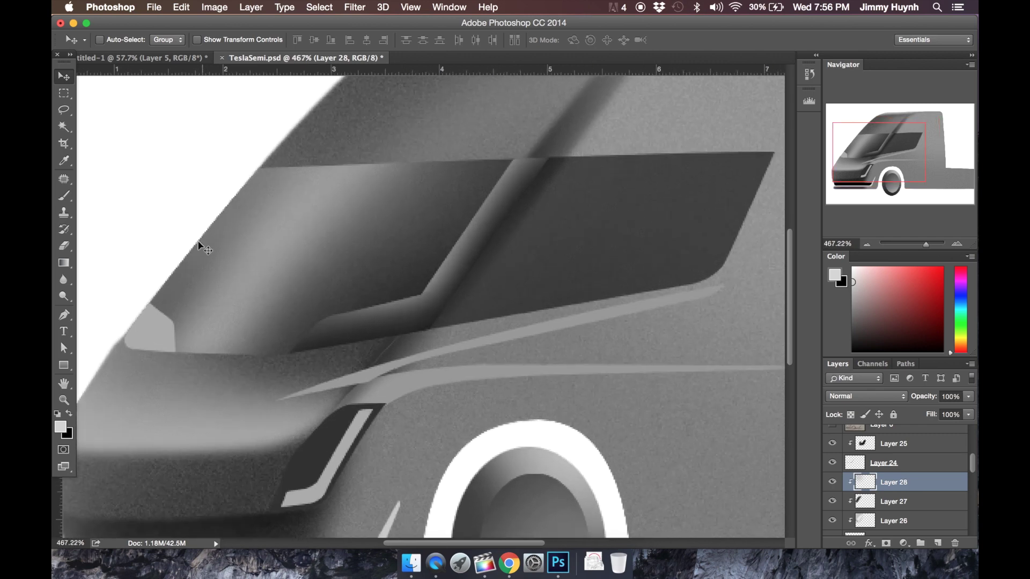
scroll(928, 485, "up", 4)
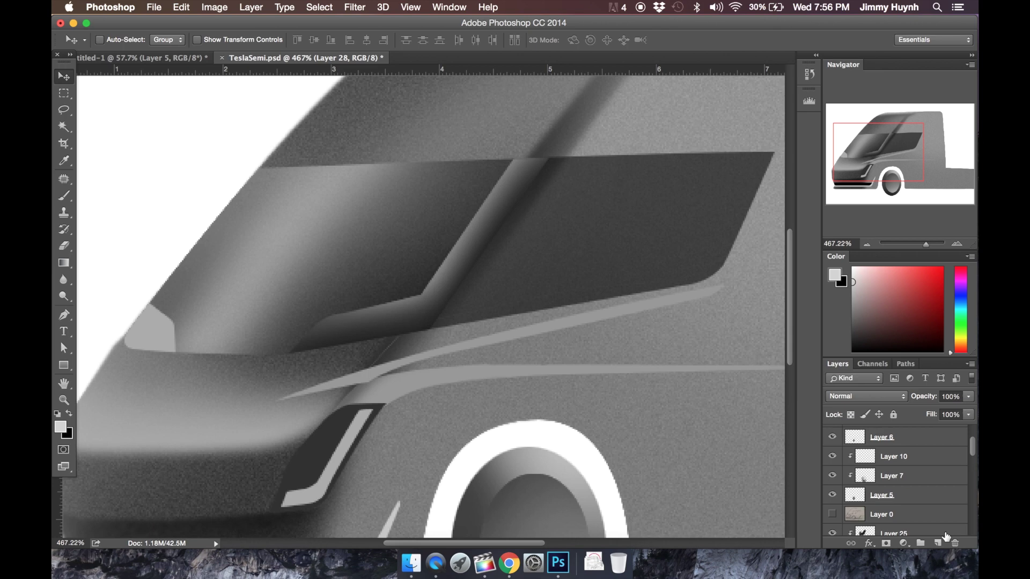
scroll(860, 524, "down", 1)
scroll(860, 524, "down", 5)
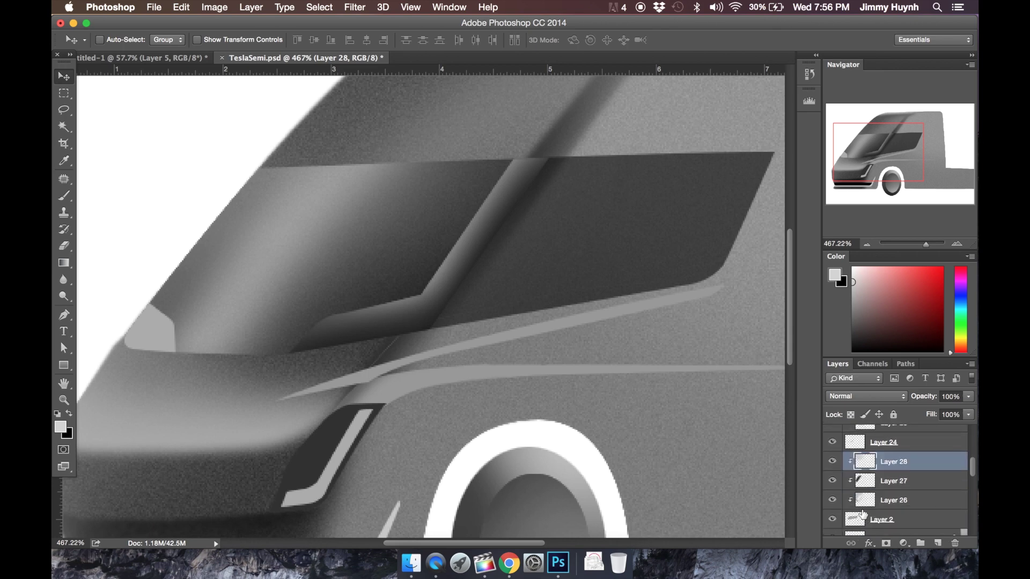
scroll(859, 534, "down", 3)
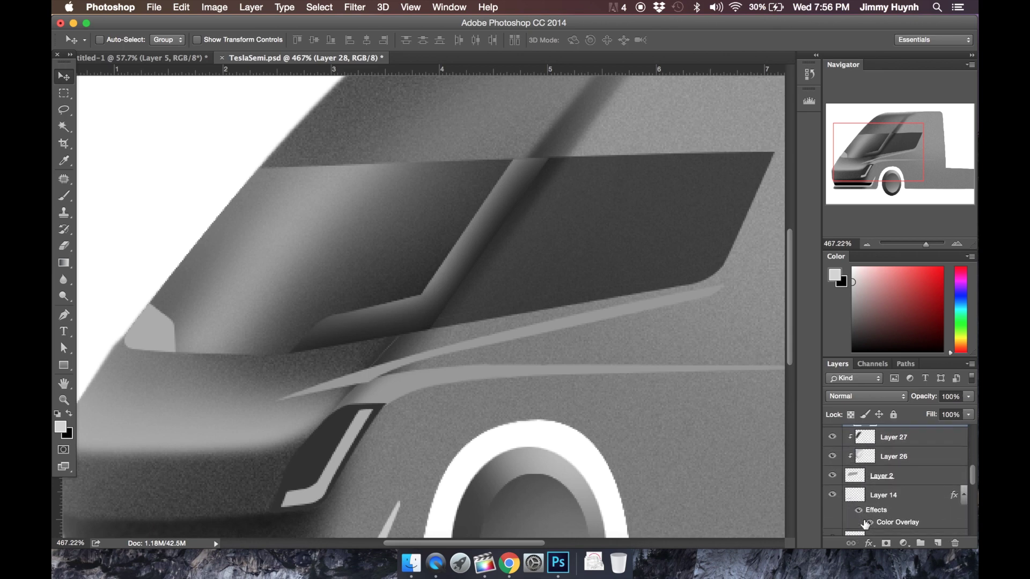
scroll(864, 525, "up", 4)
scroll(863, 521, "up", 5)
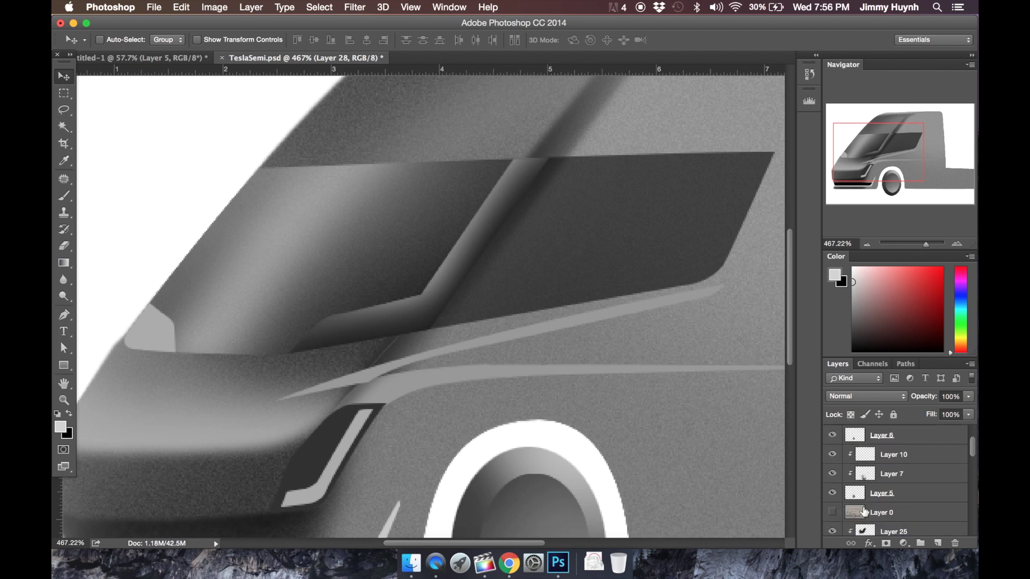
- Show and select Layer 2, then blur the cab's diagonal roof edge against the white background
scroll(864, 512, "down", 6)
scroll(853, 482, "up", 5)
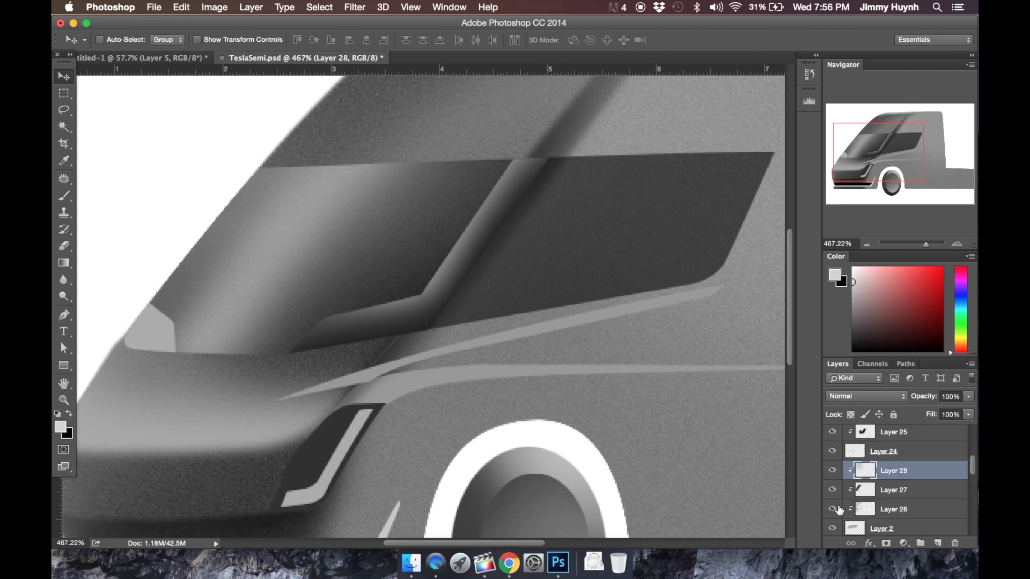
scroll(853, 512, "down", 1)
left_click(833, 521)
left_click(884, 522)
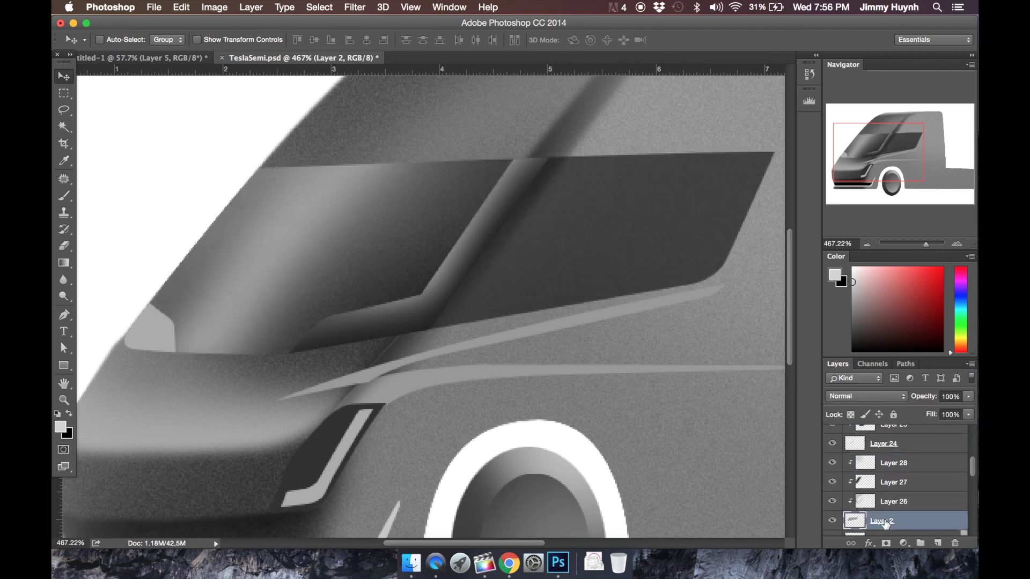
left_click(64, 280)
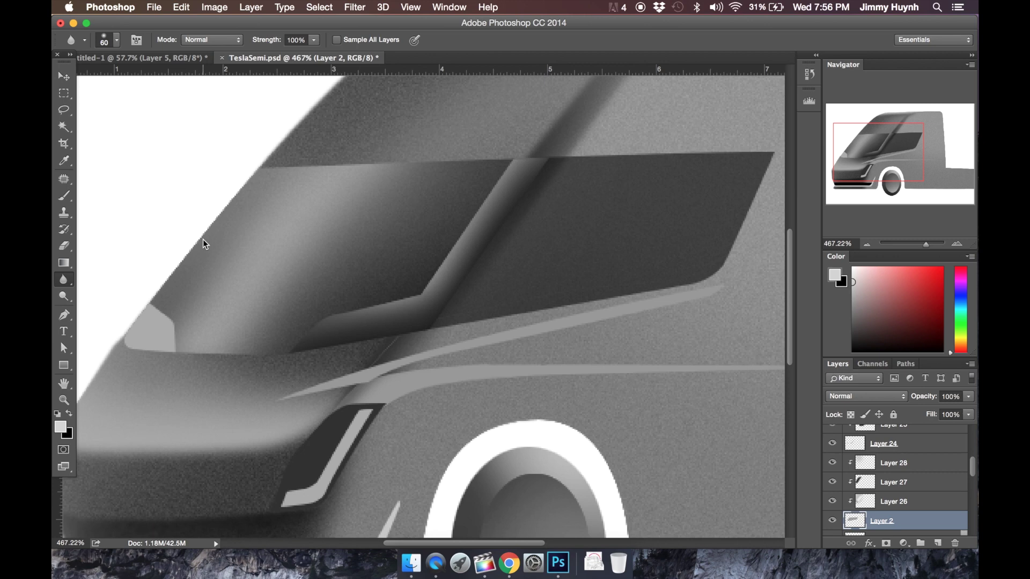
mouse_move(202, 235)
left_mouse_down()
mouse_move(136, 329)
mouse_move(292, 164)
mouse_move(162, 303)
mouse_move(286, 153)
mouse_move(128, 308)
left_mouse_up()
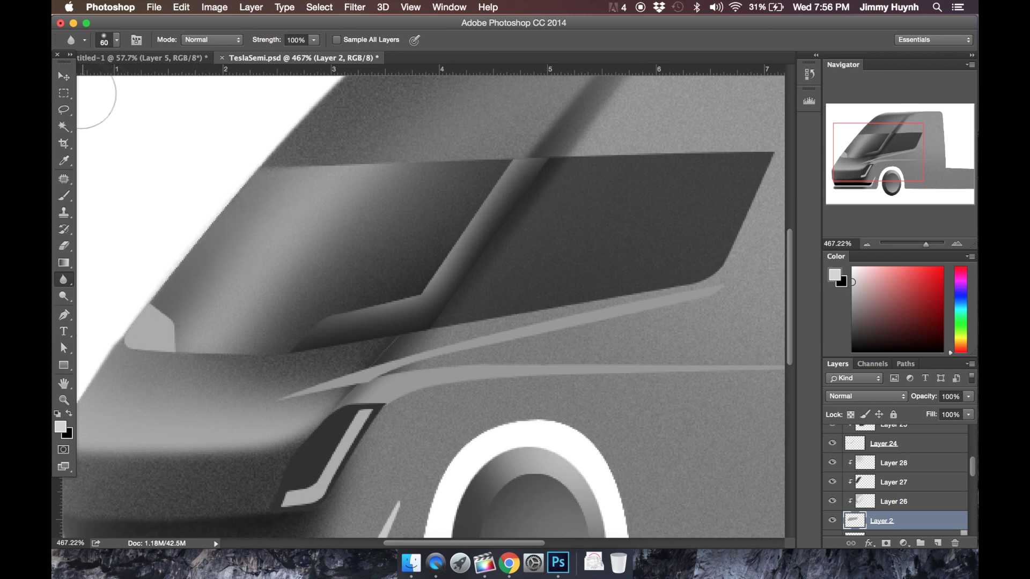
- Select Layer 28 and toggle Layer 2's visibility to compare the blurred edge
left_click(63, 80)
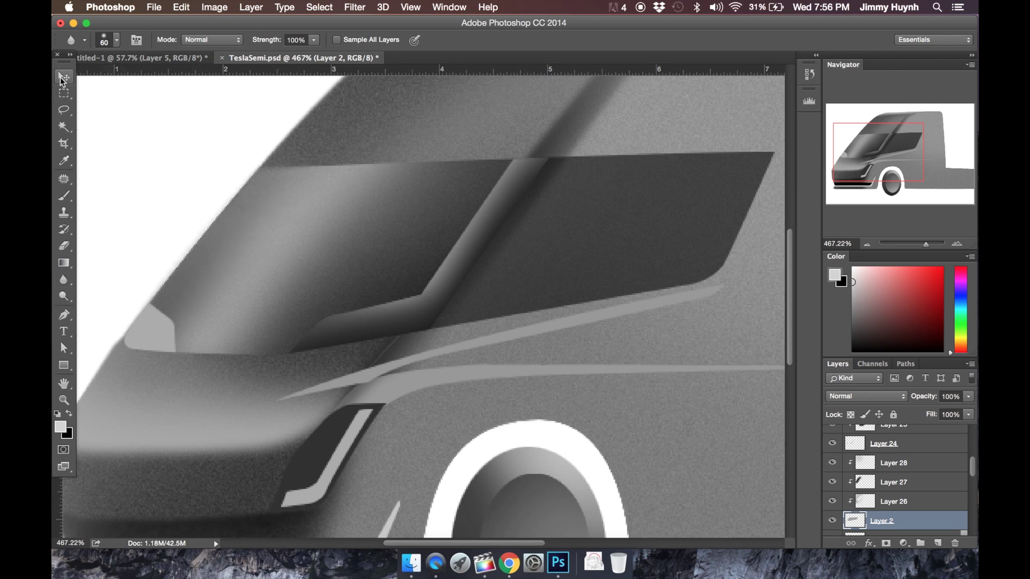
left_click(229, 225, "super")
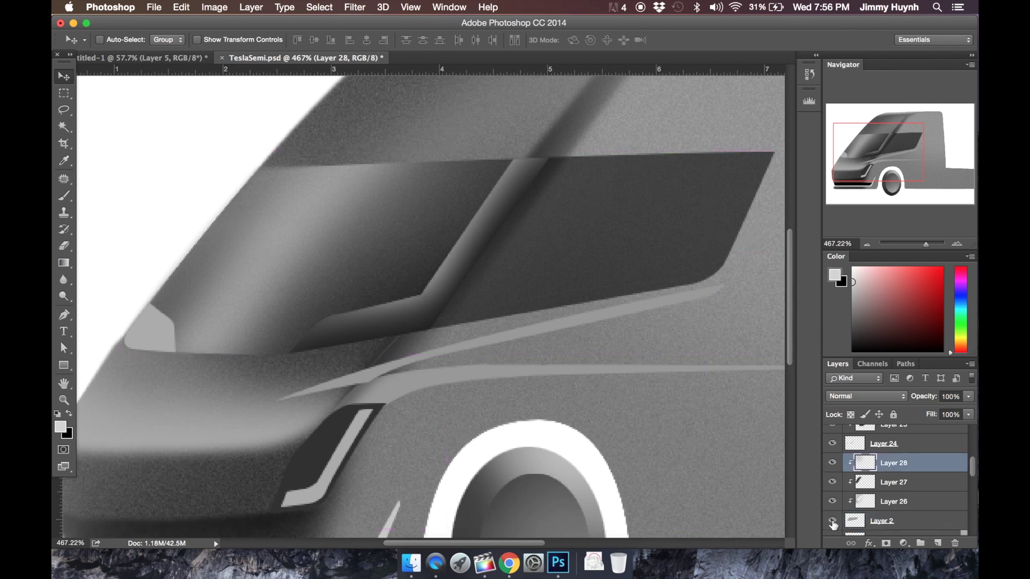
left_click(832, 522)
left_click(833, 522)
scroll(838, 519, "down", 10)
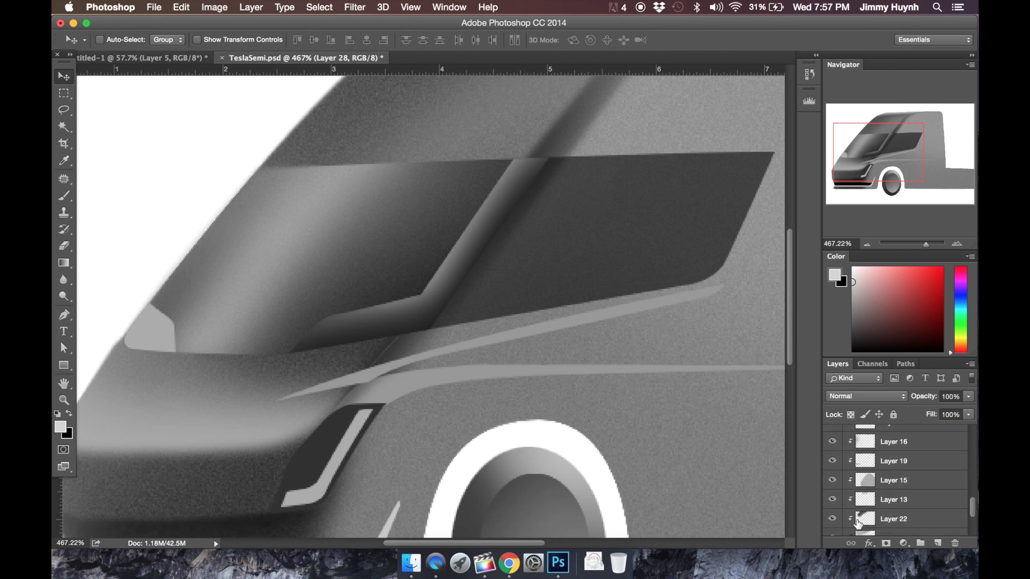
scroll(864, 525, "down", 2)
- Make Layer 1 the active layer and try the Eraser and Blur tools on it
left_click(892, 507)
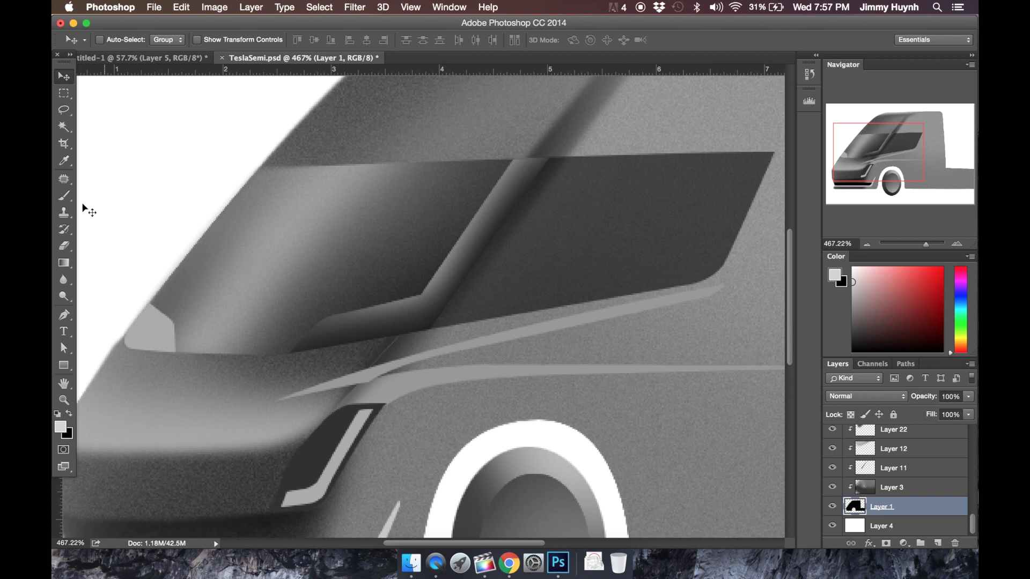
key("e")
left_click(64, 280)
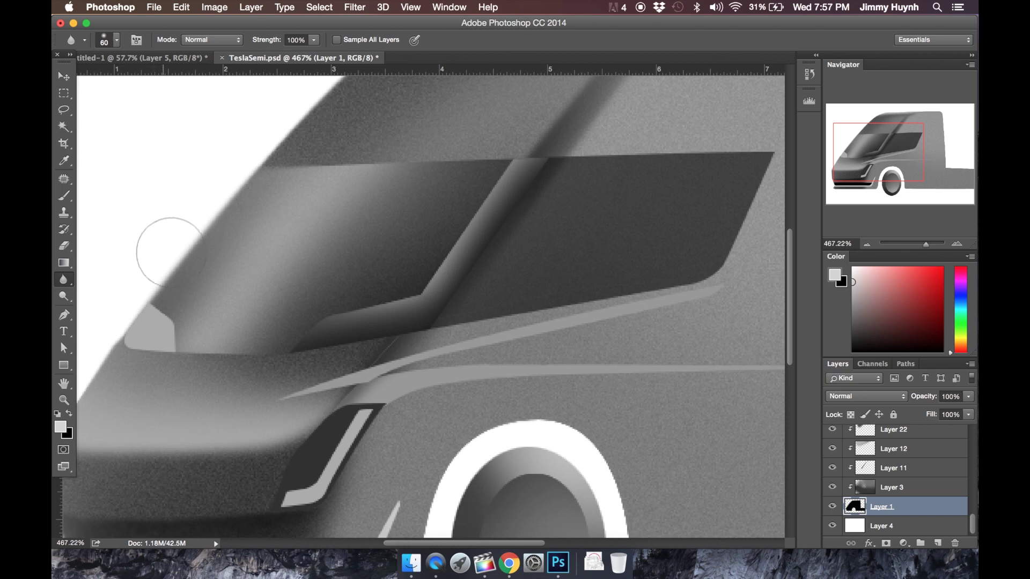
scroll(174, 271, "down", 1)
scroll(176, 274, "down", 1)
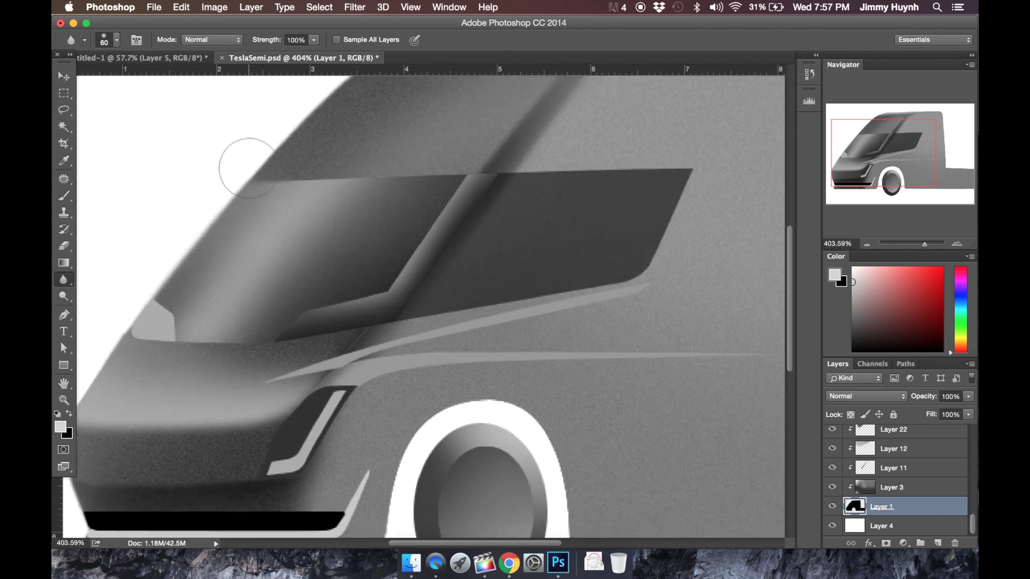
left_click(65, 75)
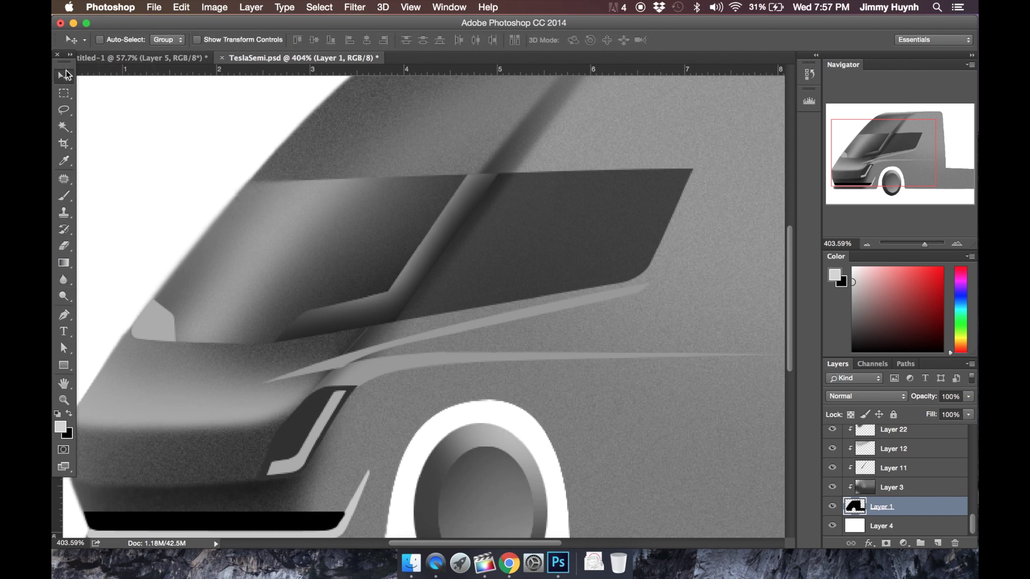
key("p")
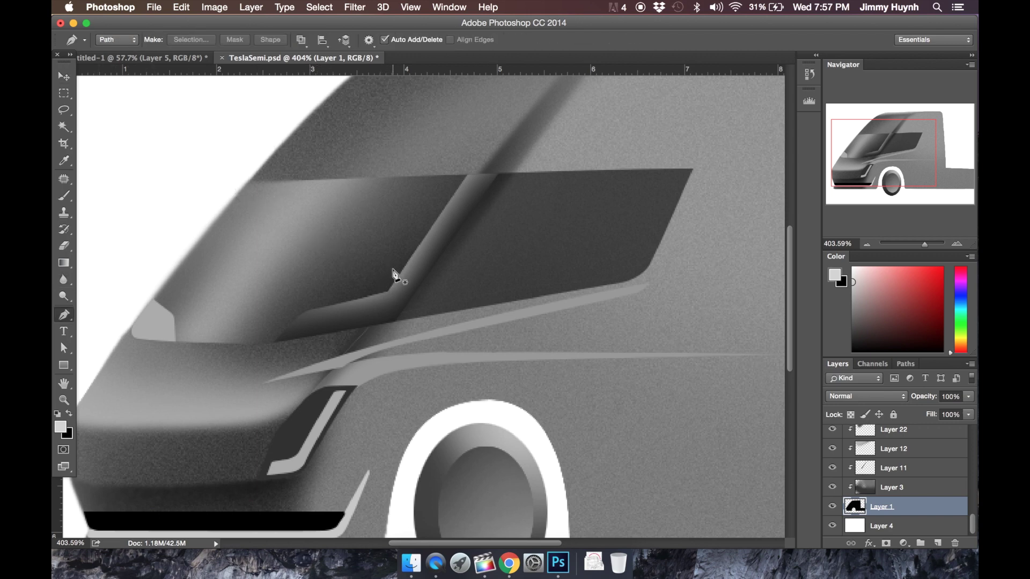
- Draw a pen path along the windshield top and load the windshield shape as a selection
left_click(248, 179)
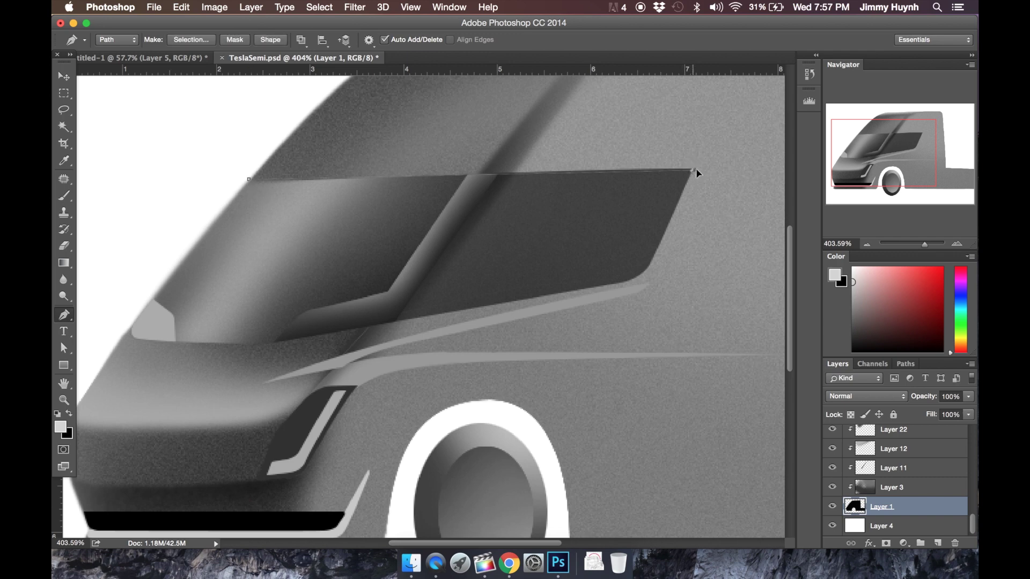
left_click_drag(723, 172, 726, 178)
key("v")
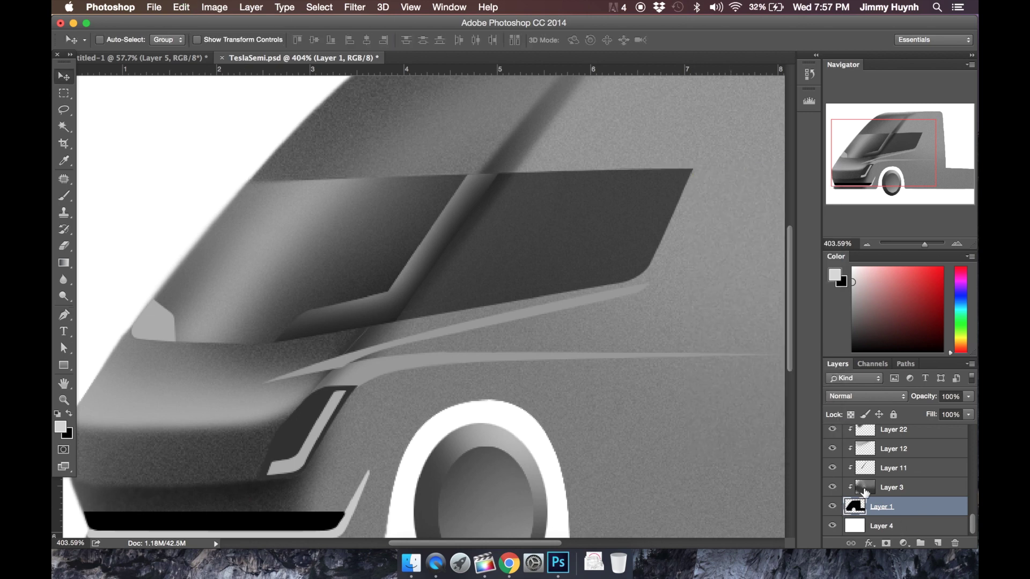
scroll(864, 492, "up", 5)
scroll(858, 485, "up", 1)
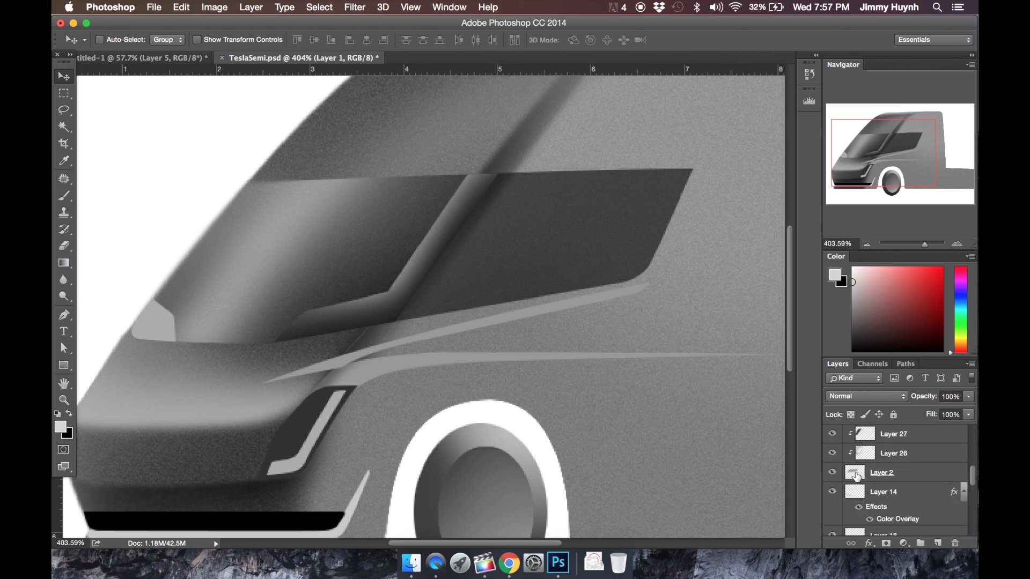
left_click(857, 475, "super")
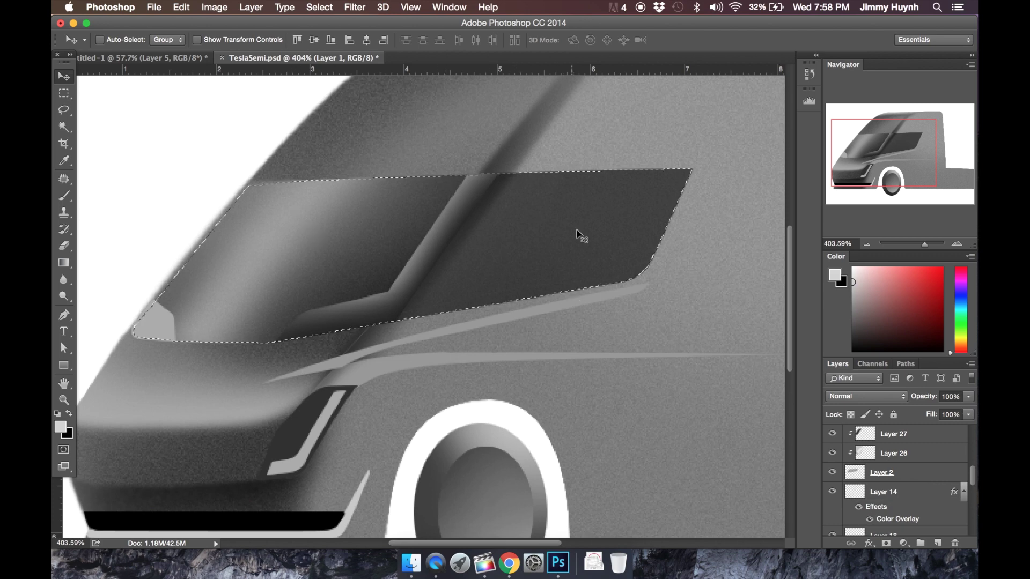
scroll(875, 489, "up", 8)
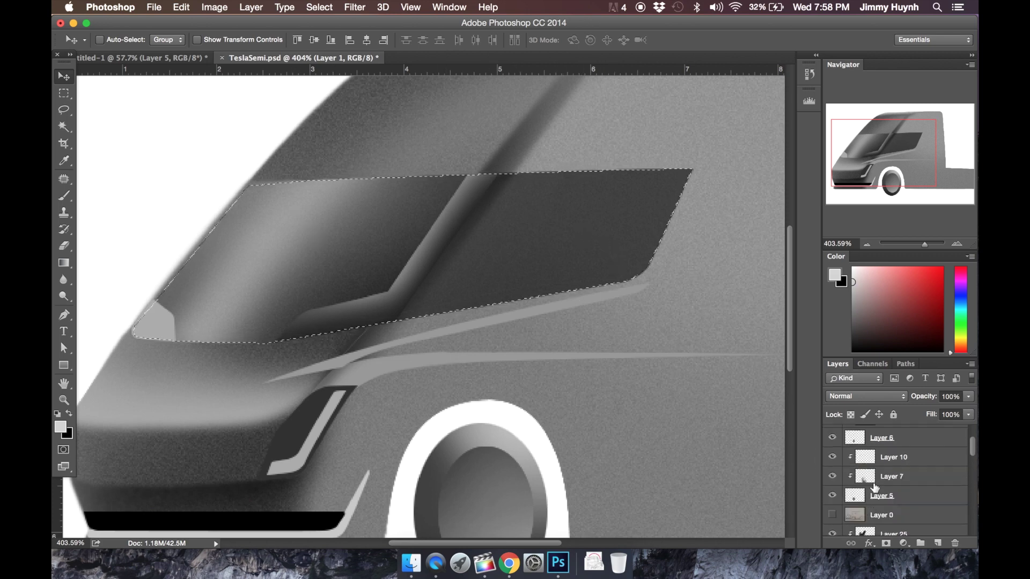
- On a new layer, stroke the selection with a 3 px black outline on the Outside
left_click(938, 544)
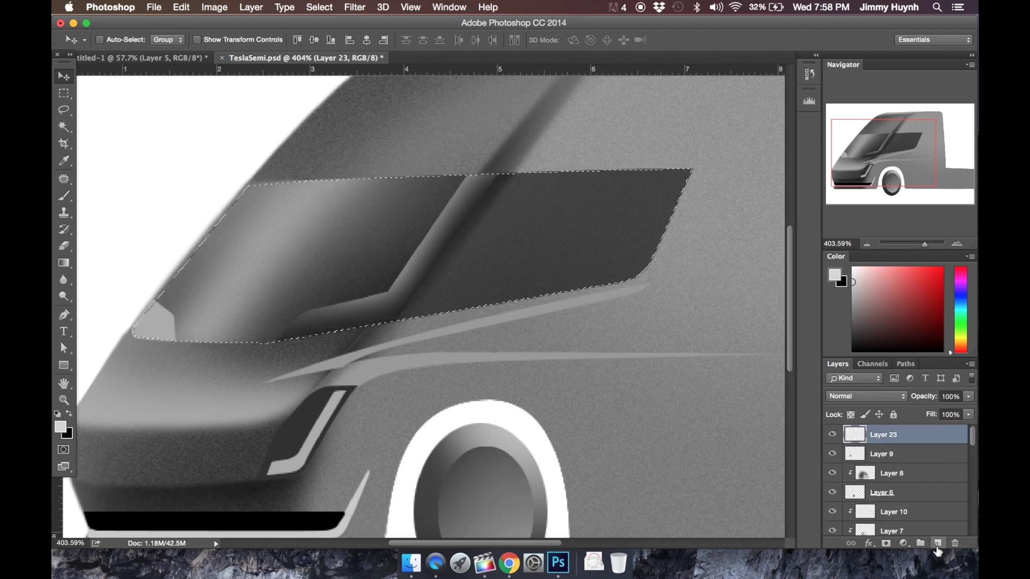
left_click(182, 7)
left_click(198, 213)
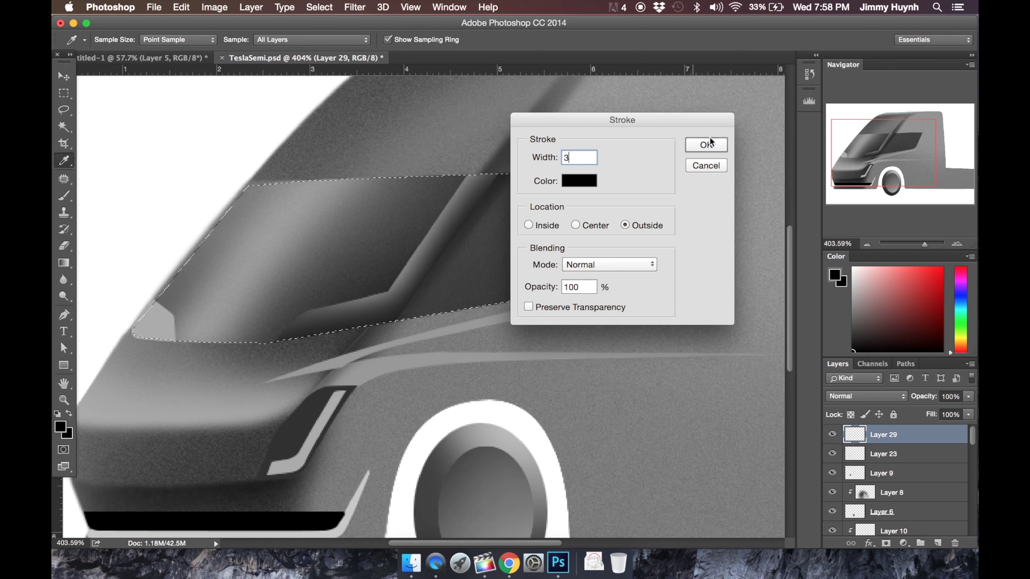
left_click(719, 145)
key("p")
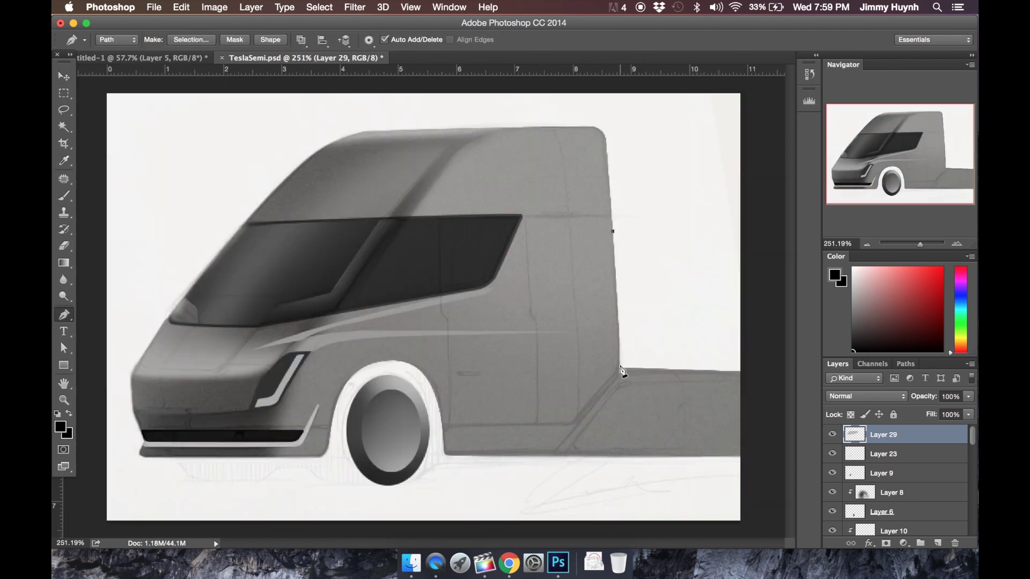
- Trace a pen path from the cab's rear lower corner over the wheel arch and along the bumper
left_click(620, 367)
left_click(576, 417)
left_click(409, 375)
left_click(384, 367)
left_click(353, 381)
left_click(337, 416)
left_click(329, 468)
left_click(277, 460)
left_click(280, 404)
- Extend the path up to the cab roof, close it into a selection, and pick light grey
left_click(333, 310)
left_click(453, 163)
left_click(891, 446)
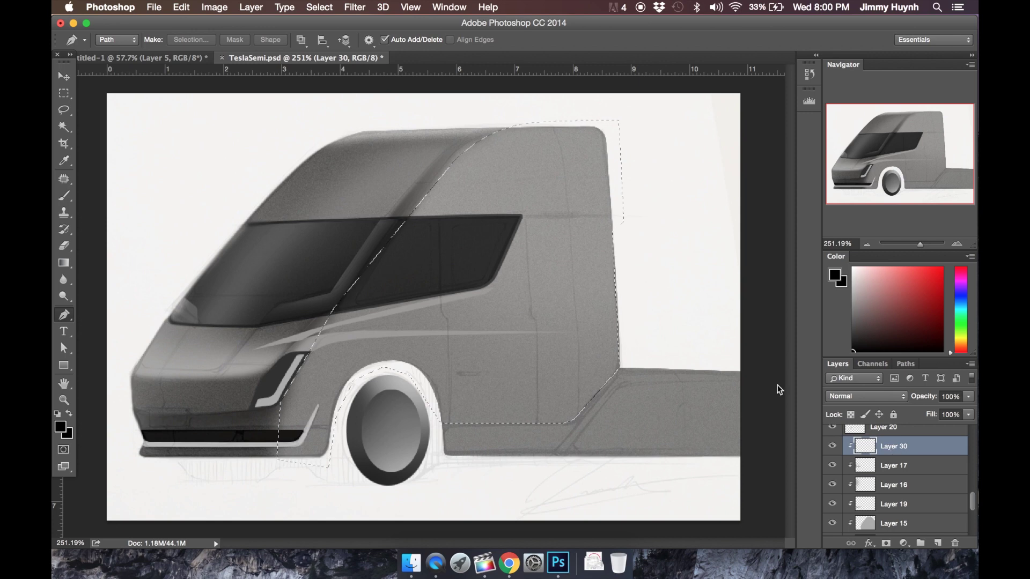
left_click(852, 298)
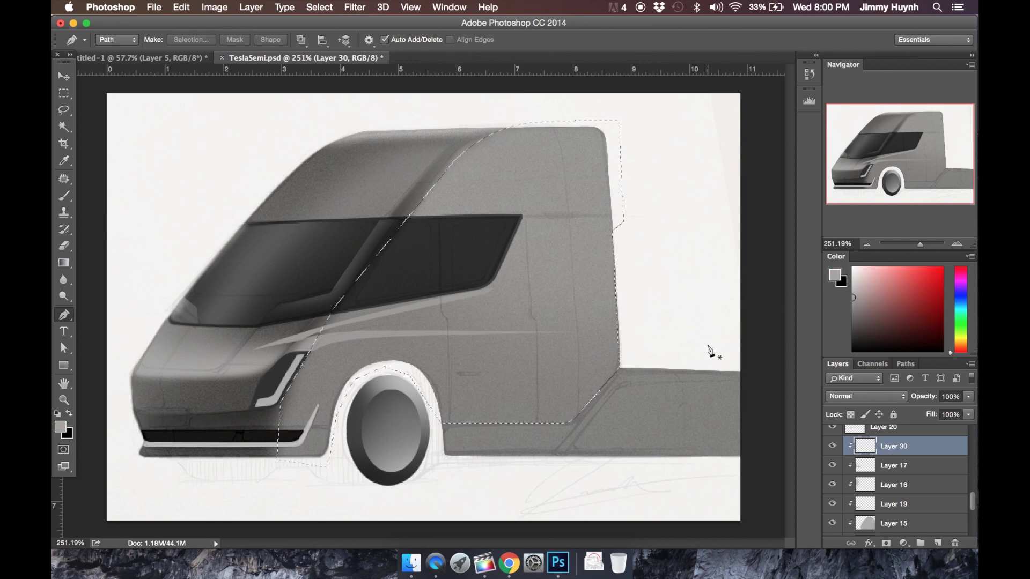
- Lighten the cab's lower rear corner with a 150 px brush in an even lighter grey
key("b")
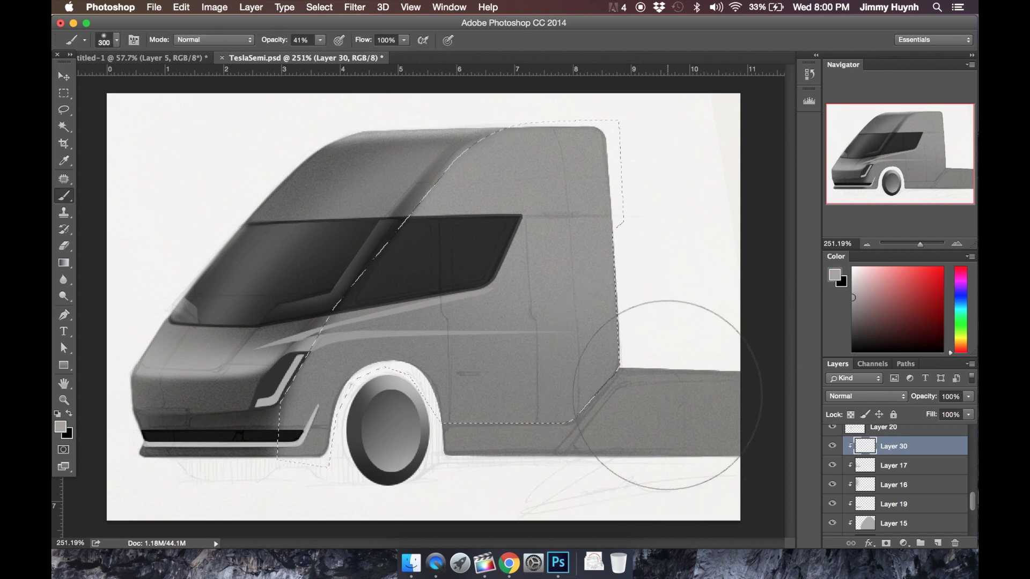
key("bracketleft")
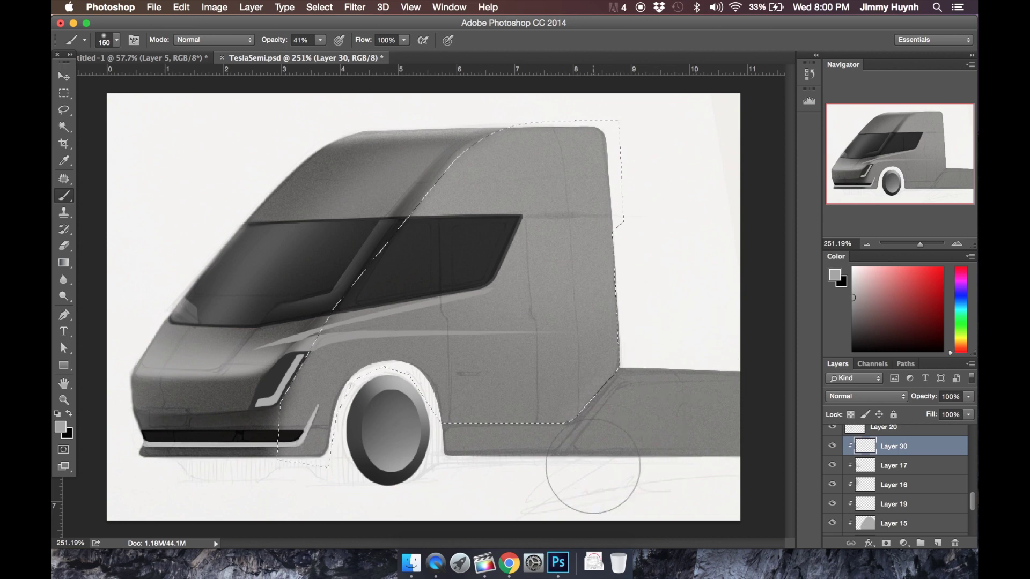
left_click(853, 279)
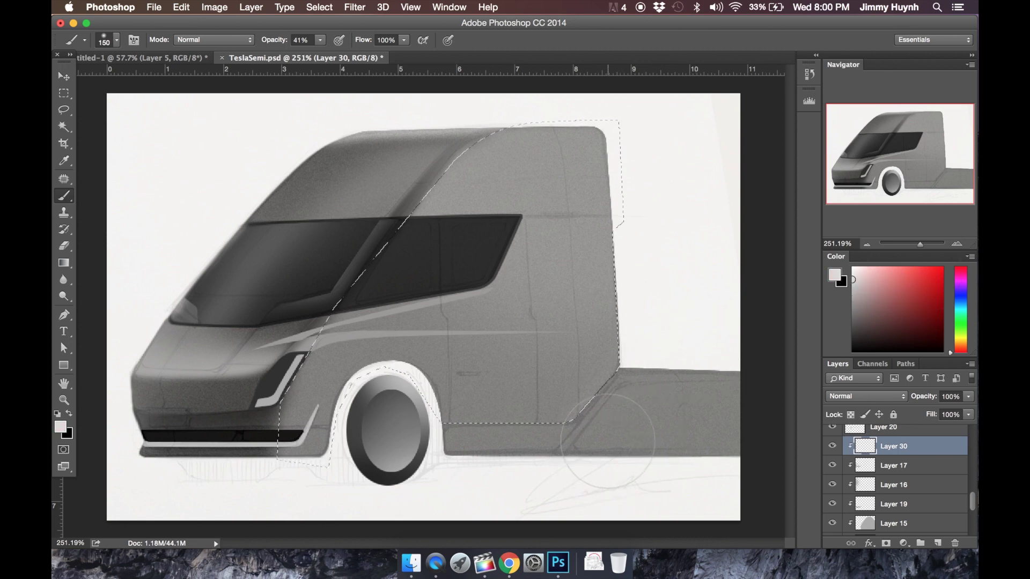
left_click_drag(656, 367, 590, 472)
left_click_drag(529, 482, 681, 341)
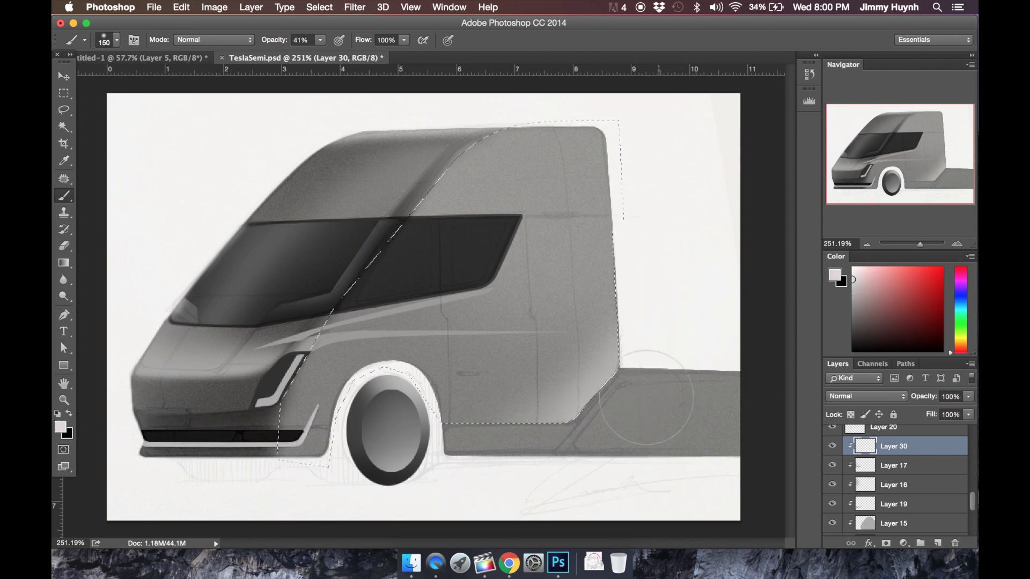
mouse_move(581, 449)
left_mouse_down()
mouse_move(656, 341)
mouse_move(687, 343)
left_mouse_up()
- Switch to black and darken the lower cab above the skirt
key("x")
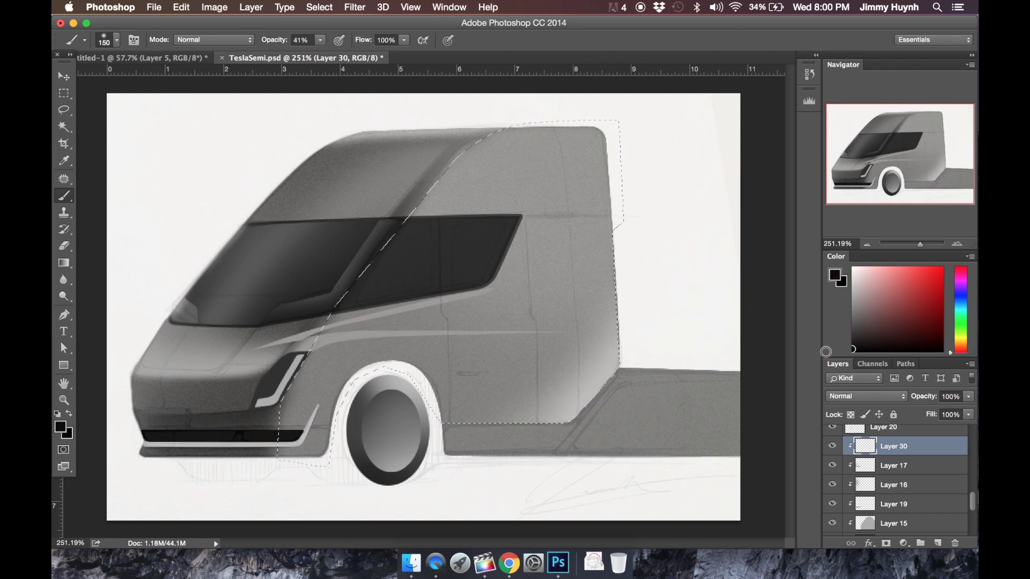
mouse_move(438, 474)
left_mouse_down()
mouse_move(479, 437)
mouse_move(680, 342)
mouse_move(563, 472)
left_mouse_up()
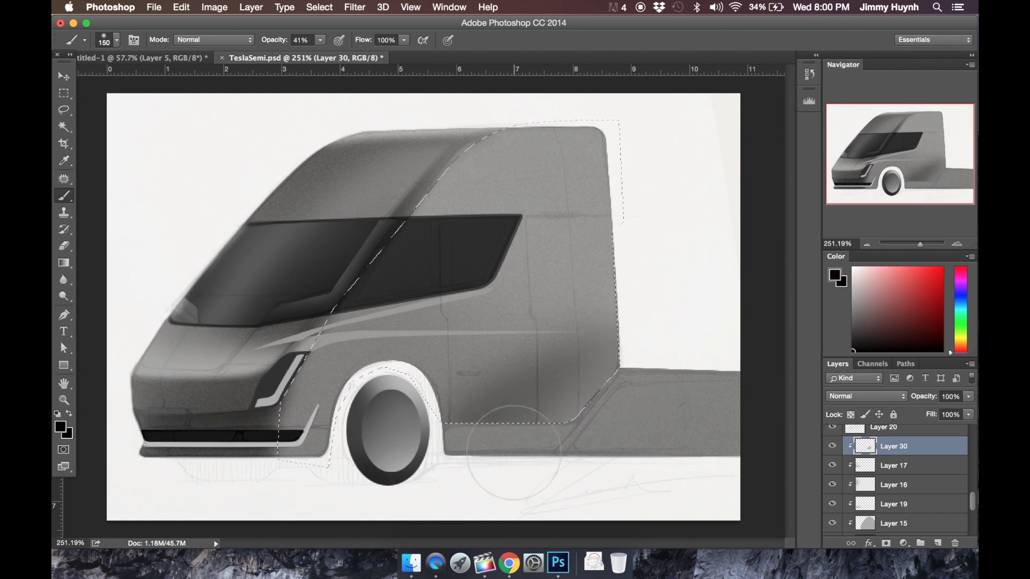
mouse_move(421, 432)
left_mouse_down()
mouse_move(520, 405)
mouse_move(829, 392)
mouse_move(530, 451)
mouse_move(484, 448)
mouse_move(690, 357)
left_mouse_up()
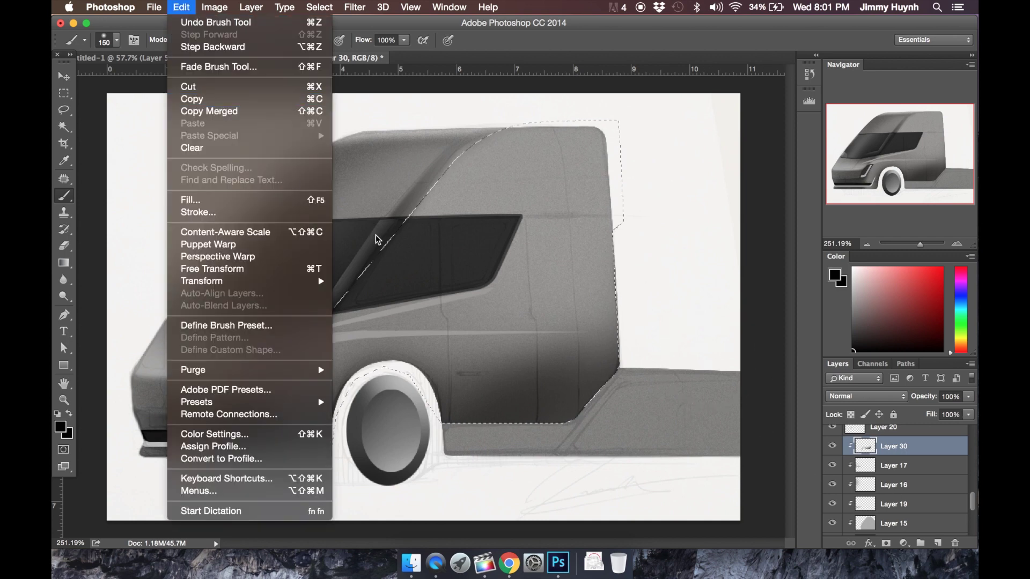
- Apply Add Noise (2.45%, Gaussian, Monochromatic) to Layer 30's shading, then deselect
mouse_move(262, 282)
mouse_move(355, 7)
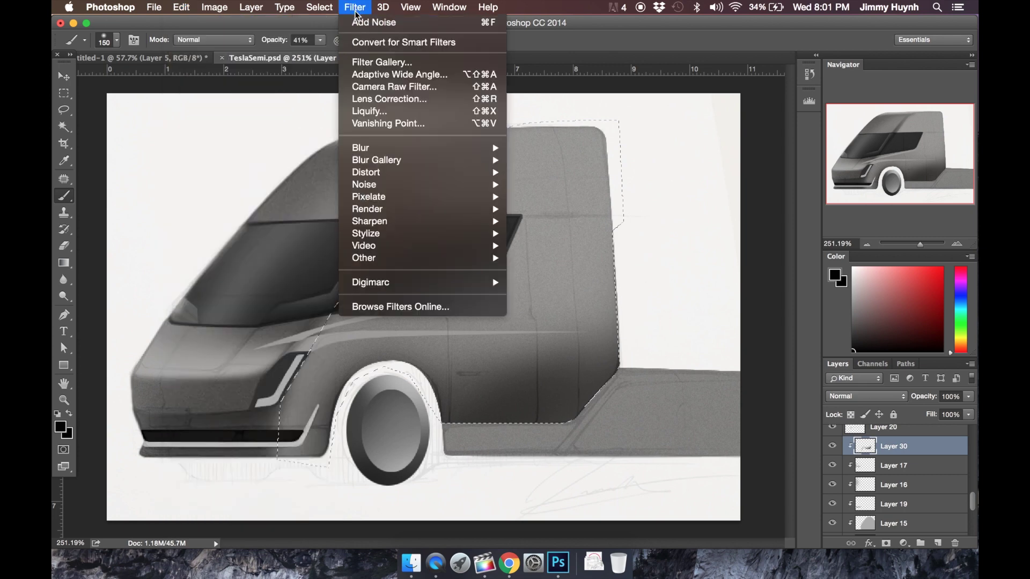
mouse_move(370, 185)
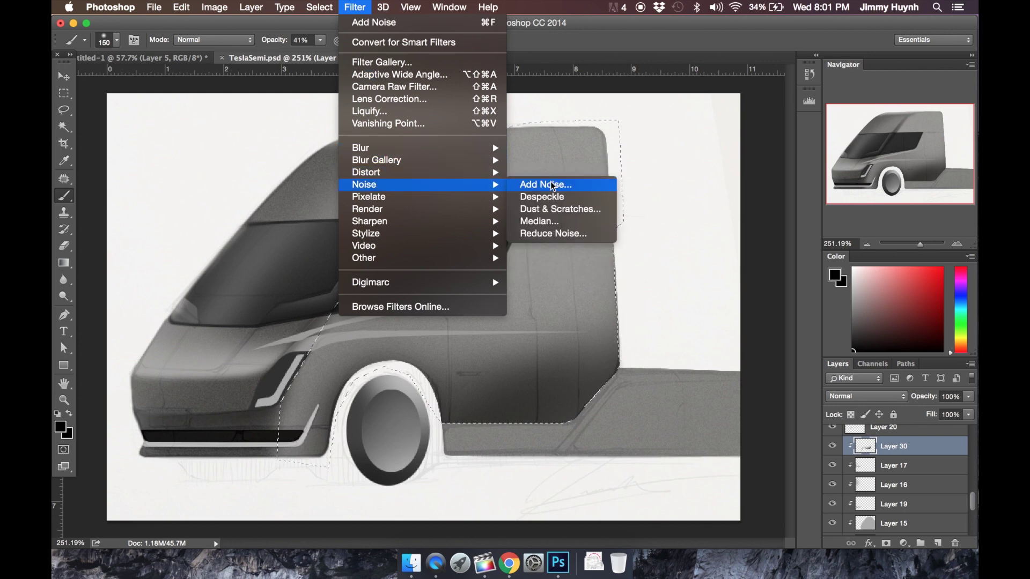
left_click(552, 182)
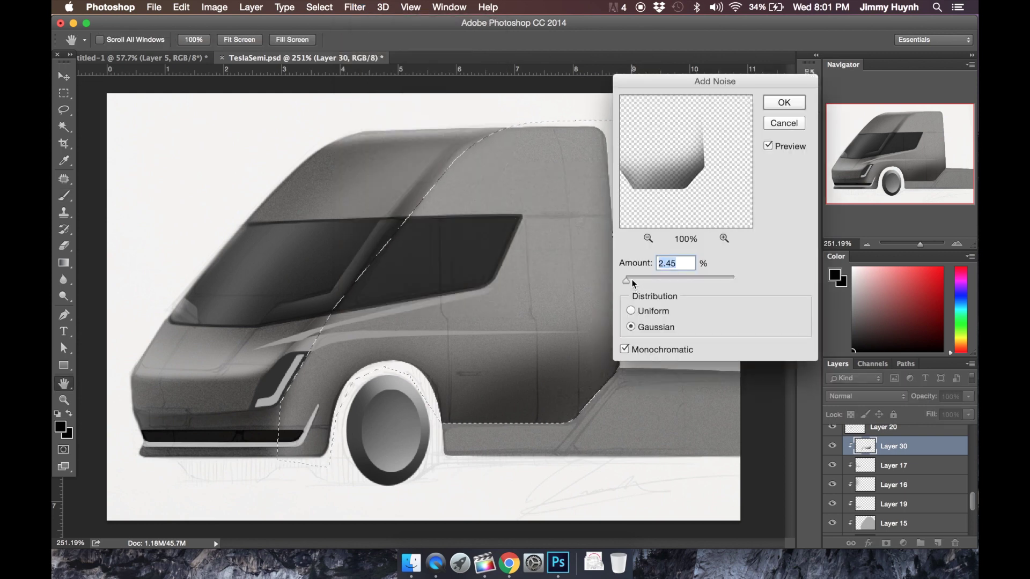
left_click(796, 103)
key("b")
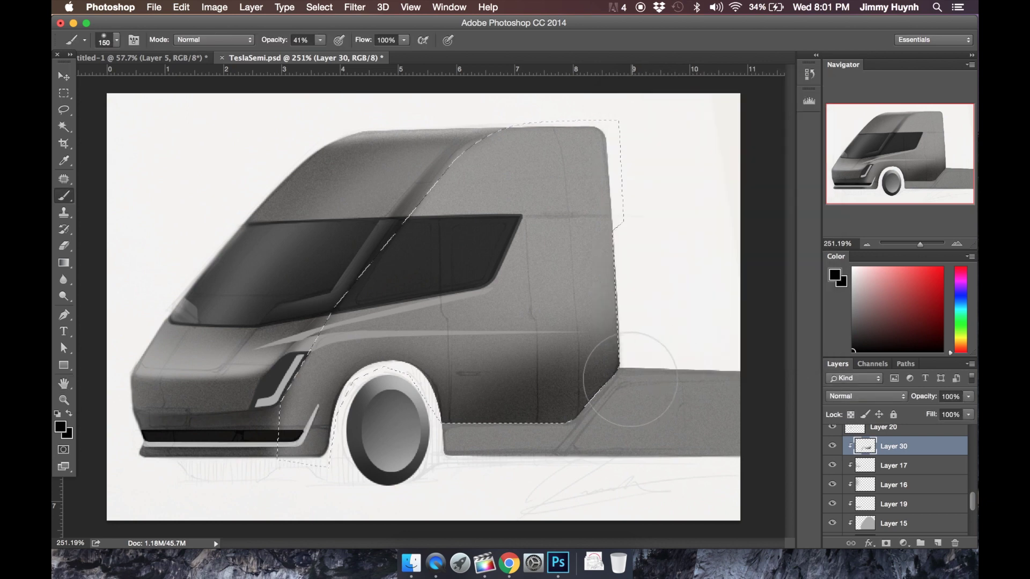
key("super+d")
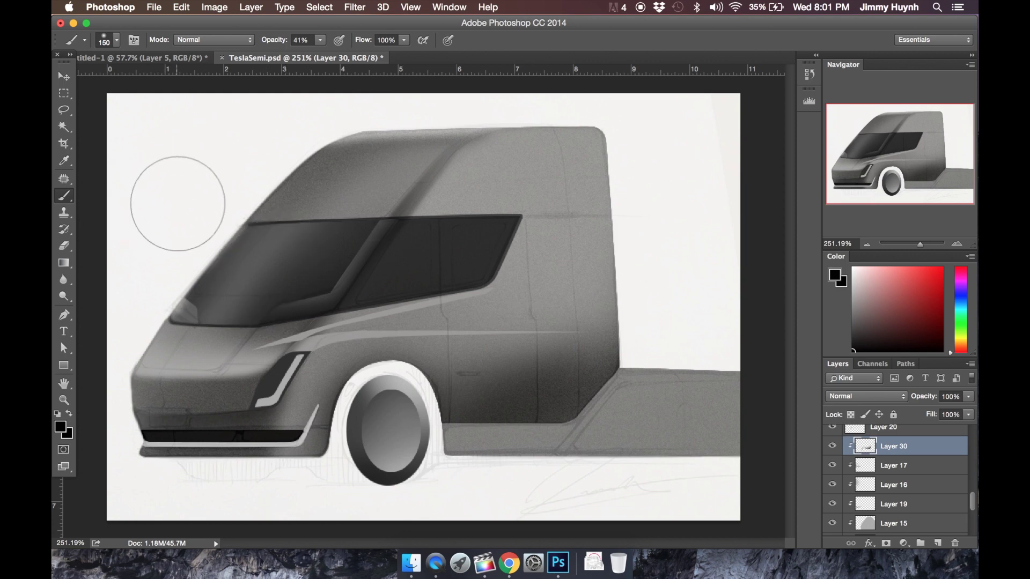
- Trace the flatbed outline with the Pen, convert the path to a selection, and zoom in
key("p")
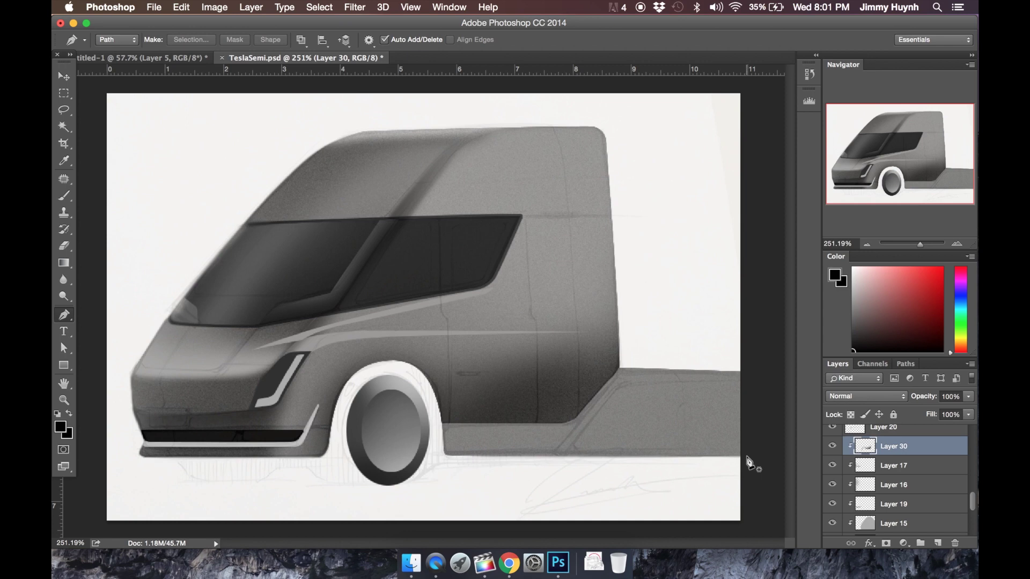
left_click(747, 456)
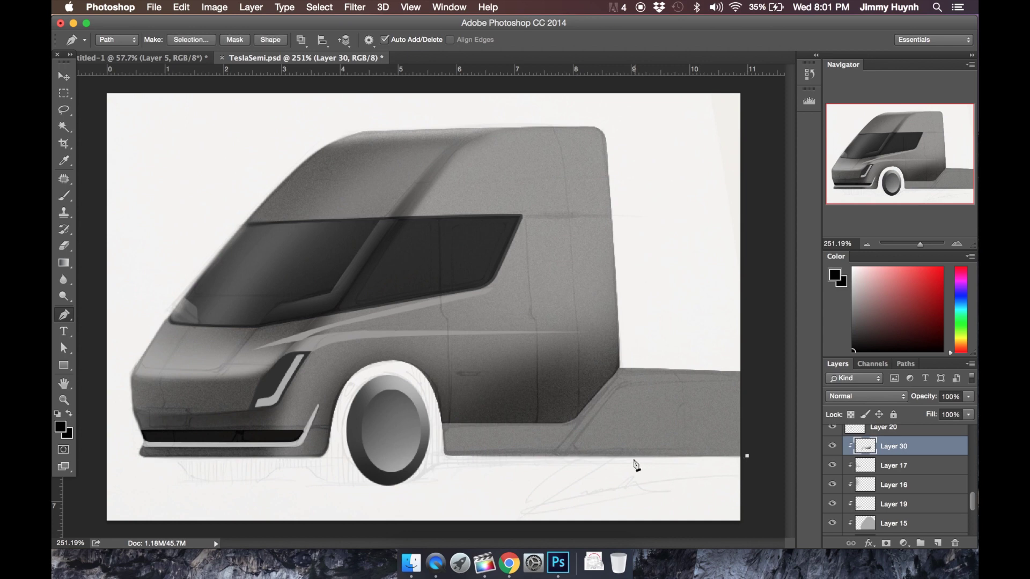
left_click(574, 451)
key("ctrl+Return")
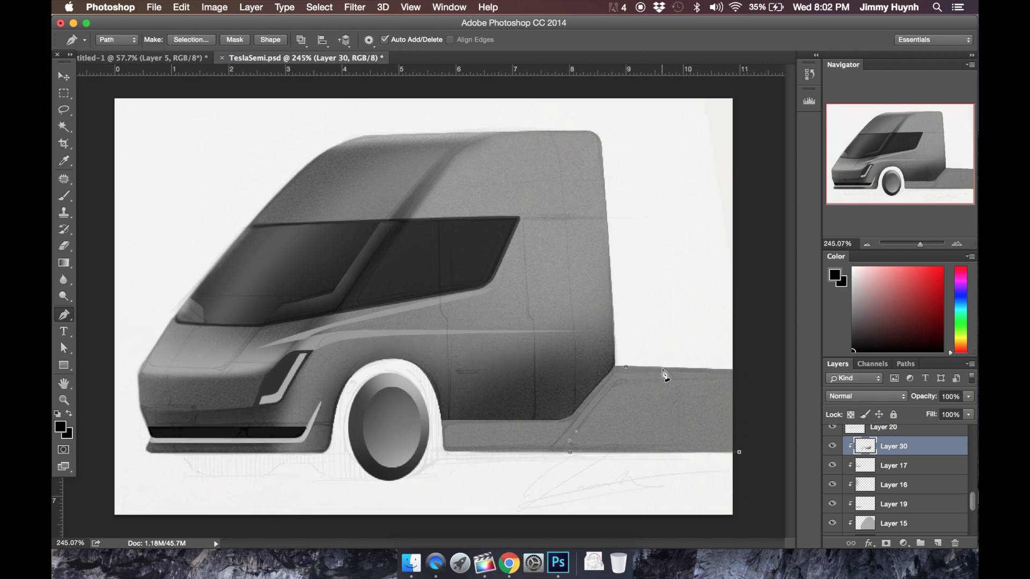
scroll(664, 369, "up", 5)
key("v")
scroll(875, 473, "up", 3)
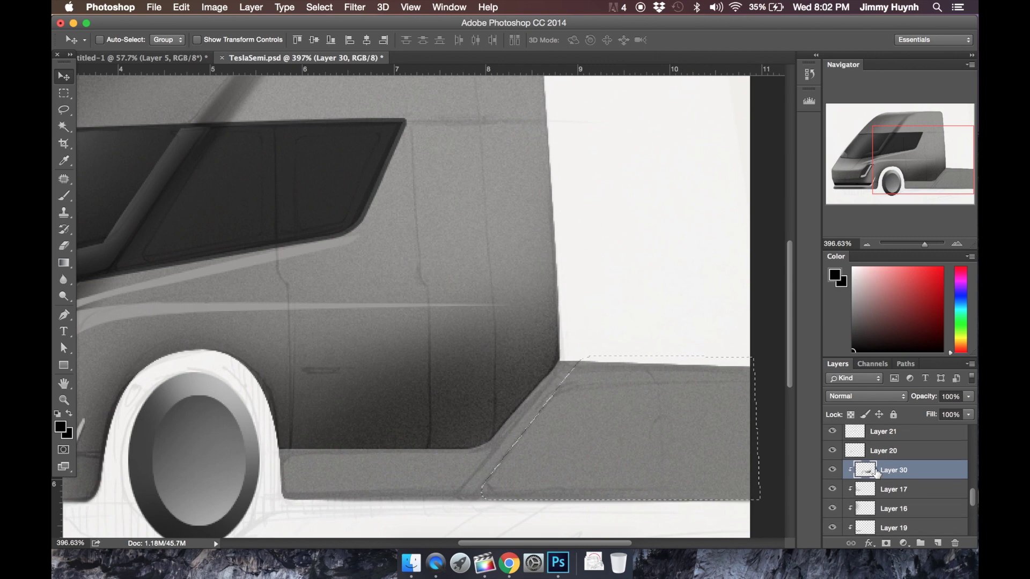
- Select Layer 20 and toggle its visibility to check its content
scroll(875, 473, "up", 3)
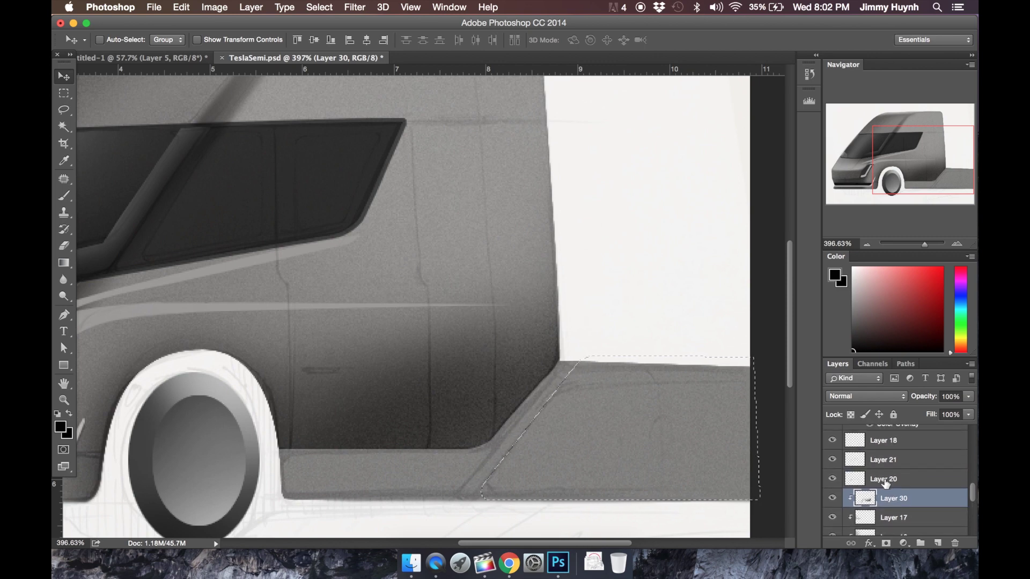
left_click(886, 483)
left_click(832, 480)
left_click(832, 480)
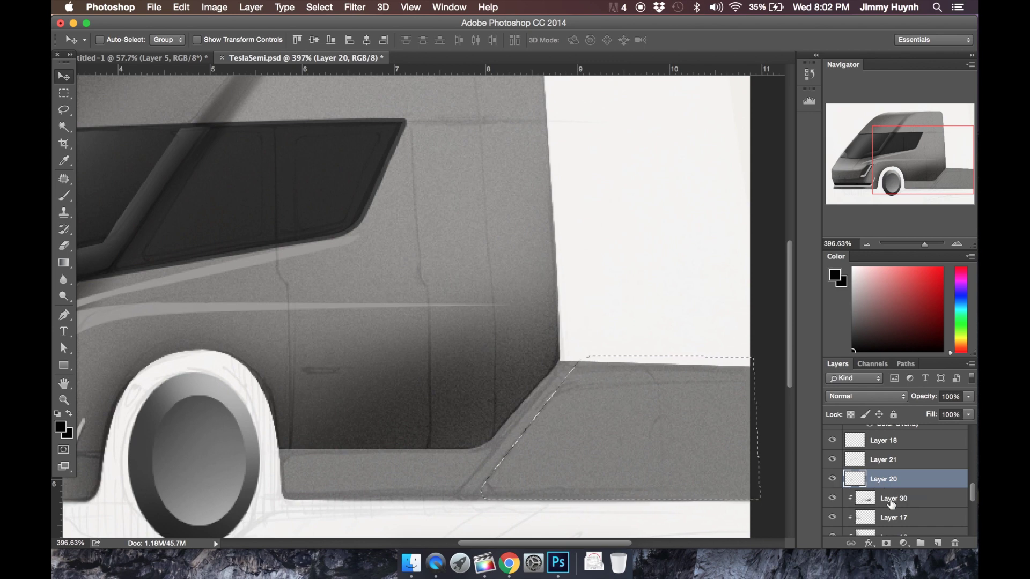
scroll(891, 507, "up", 2)
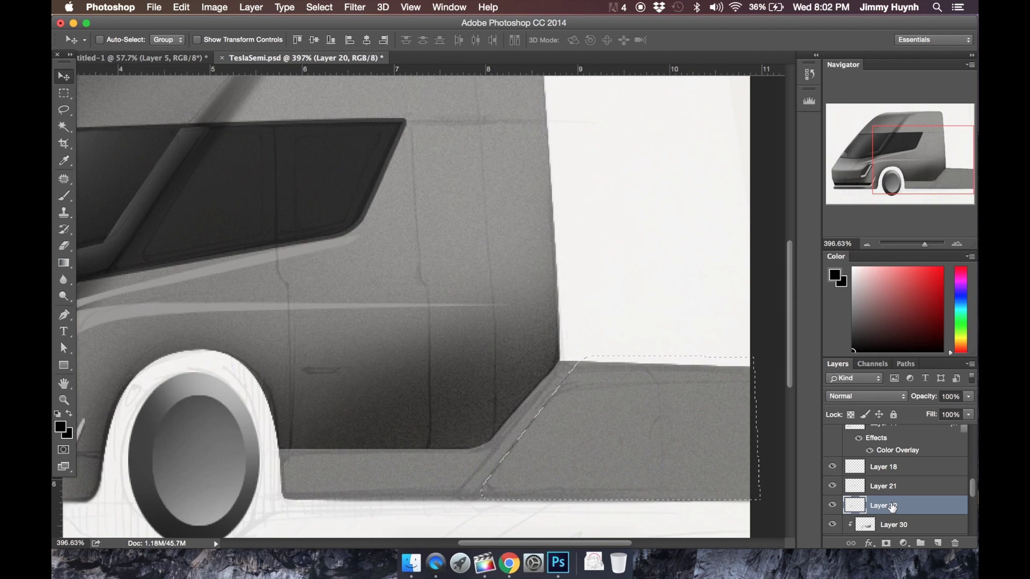
scroll(895, 493, "up", 2)
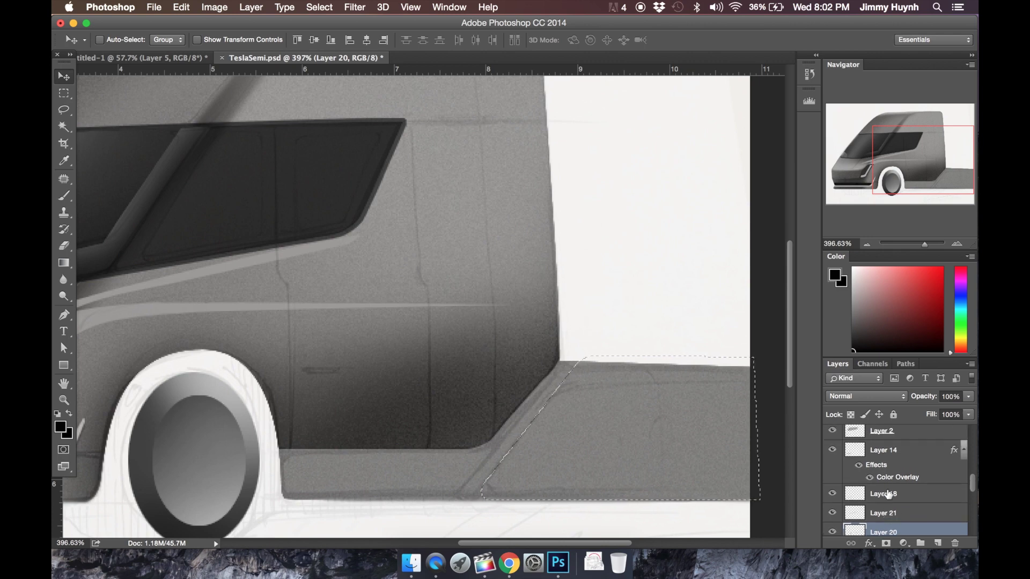
scroll(881, 496, "up", 2)
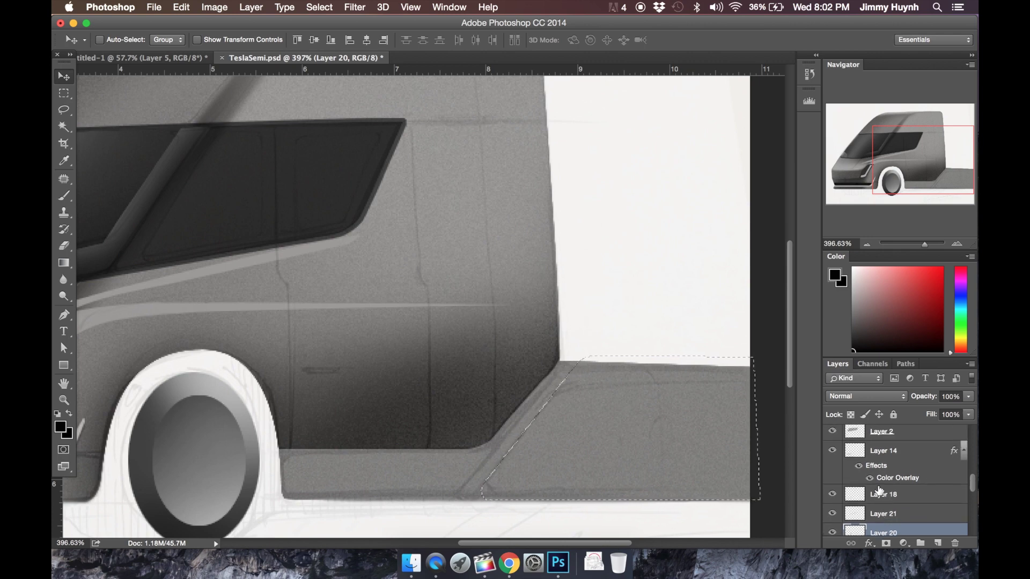
scroll(878, 488, "up", 5)
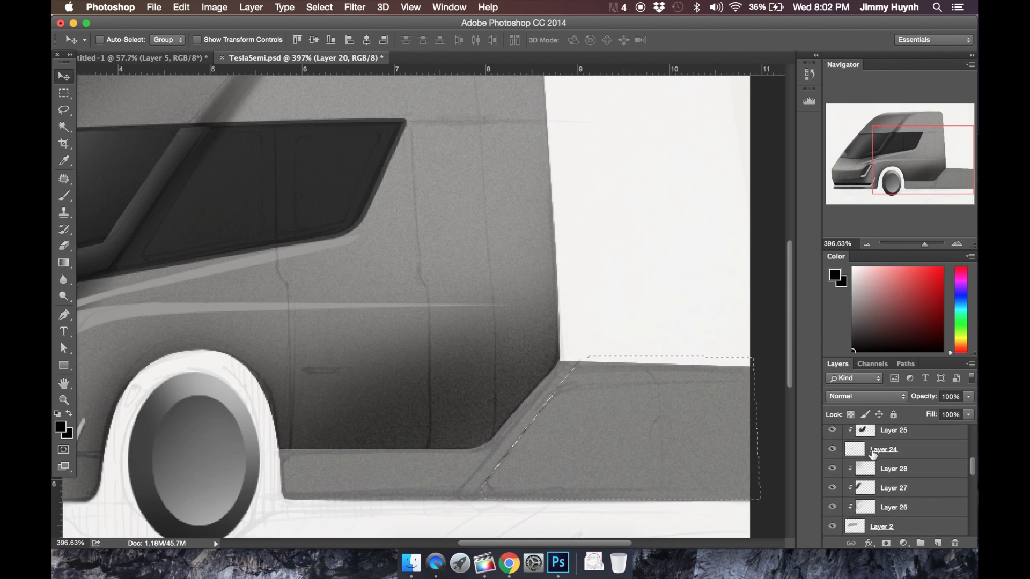
scroll(868, 453, "up", 2)
scroll(880, 444, "up", 5)
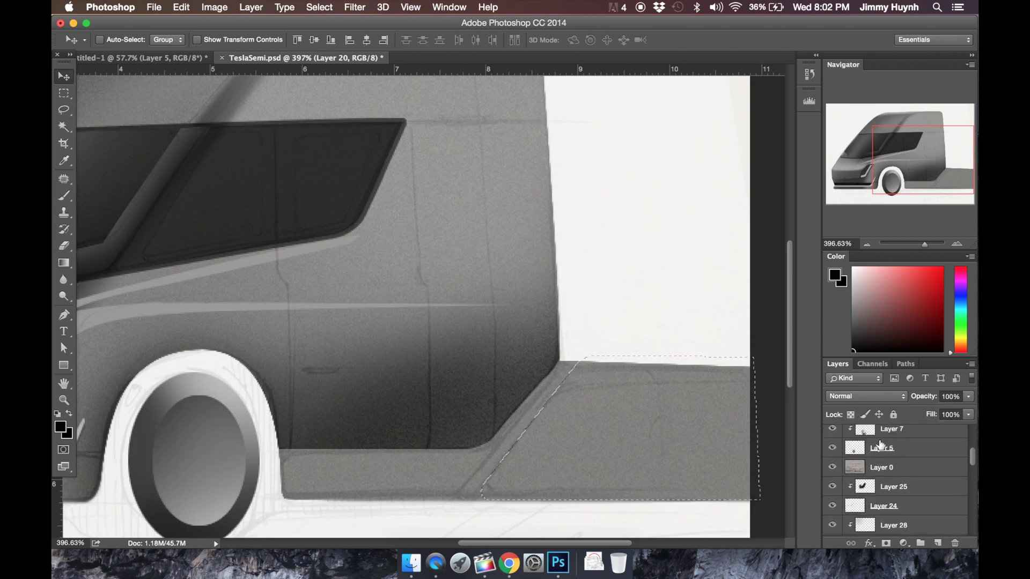
- On a new layer above Layer 29, paint the selected flatbed solid black at 100% opacity, then deselect
left_click(886, 435)
left_click(937, 543)
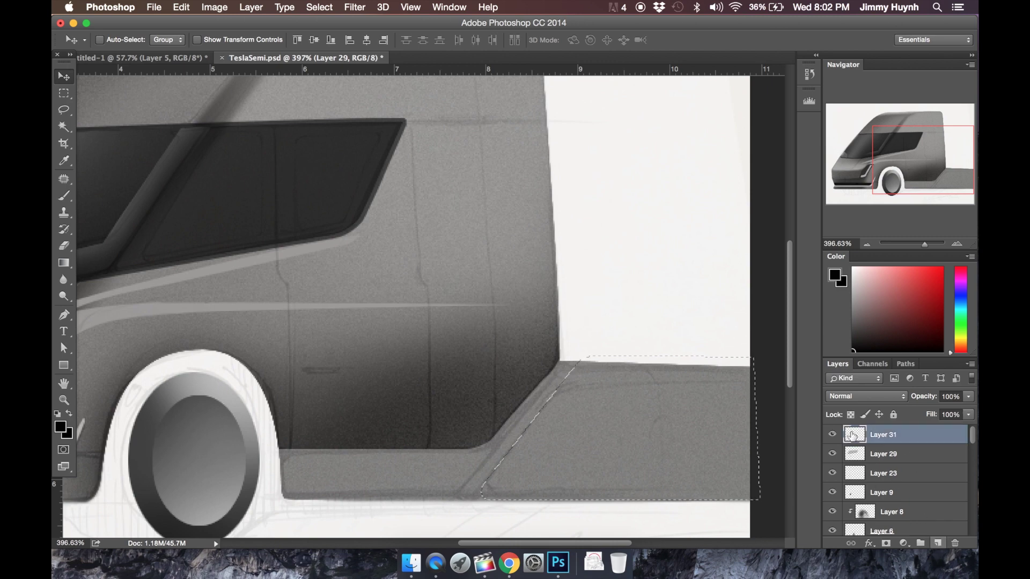
key("b")
mouse_move(516, 485)
left_mouse_down()
mouse_move(643, 413)
mouse_move(697, 429)
left_mouse_up()
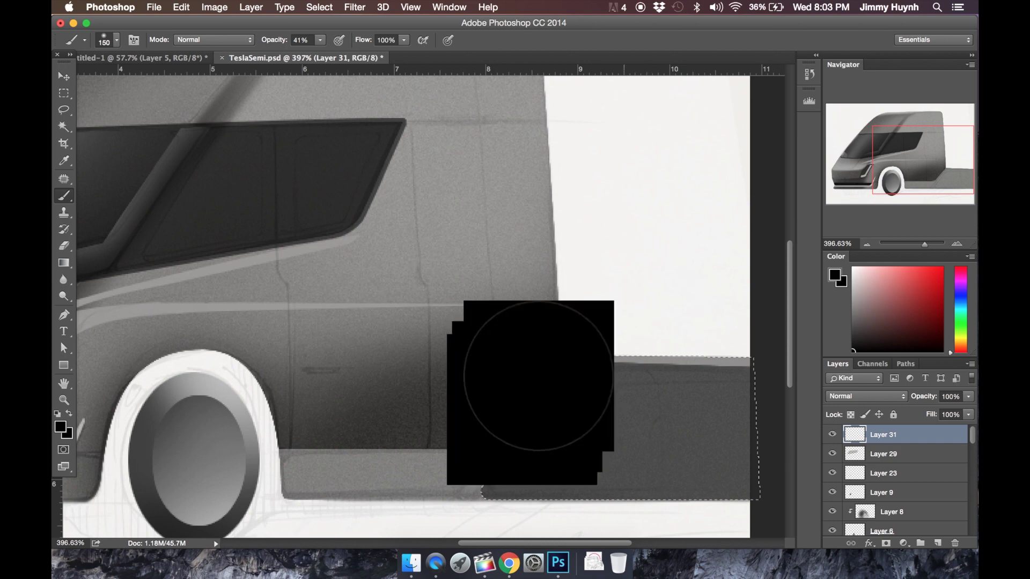
left_click_drag(643, 333, 531, 108)
key("0")
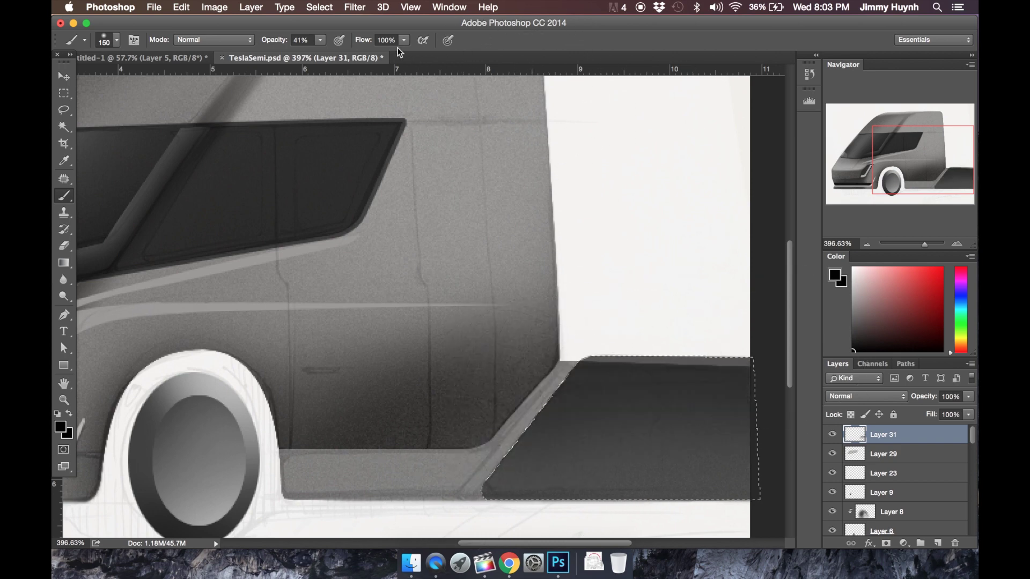
left_click_drag(671, 424, 531, 423)
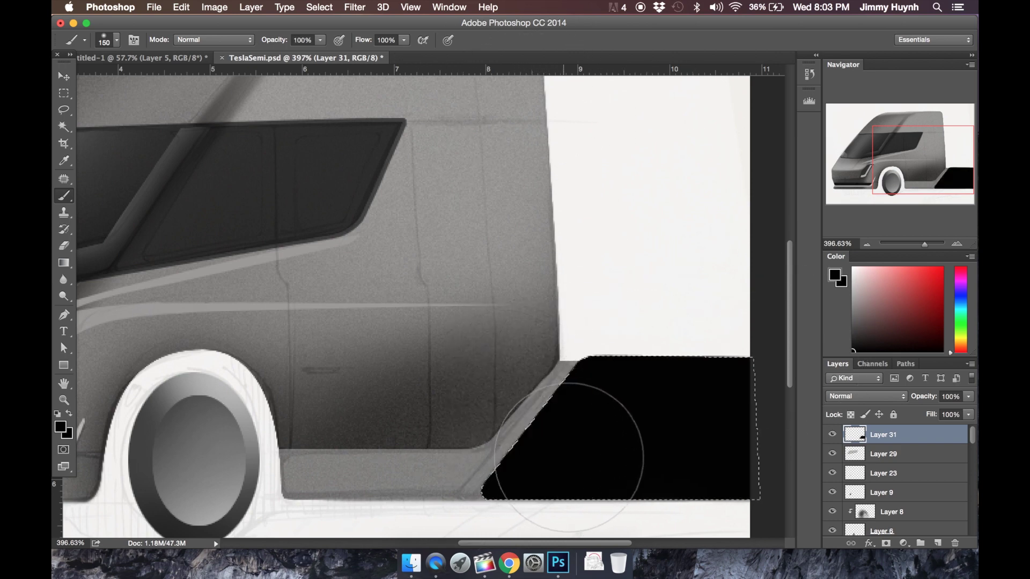
key("super+d")
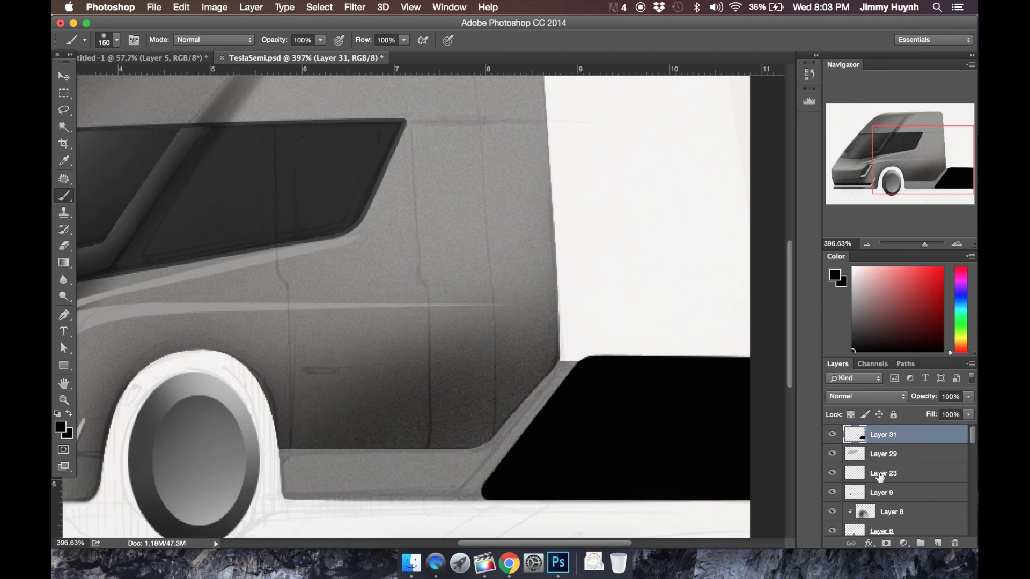
- Add Layer 32 above Layer 31 and clip it to the black flatbed layer
left_click(64, 77)
left_click(937, 543)
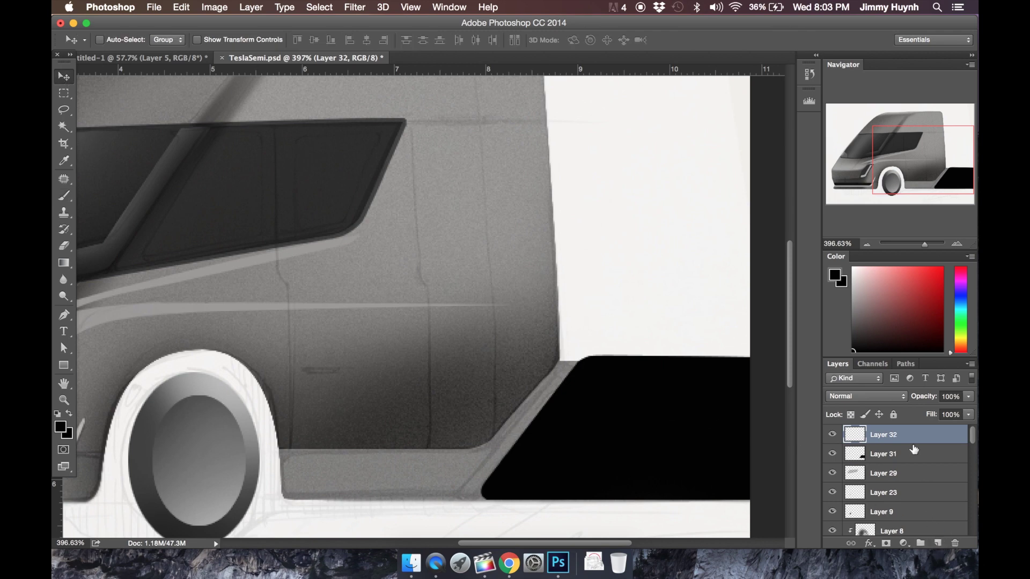
right_click(911, 434)
left_click(762, 228)
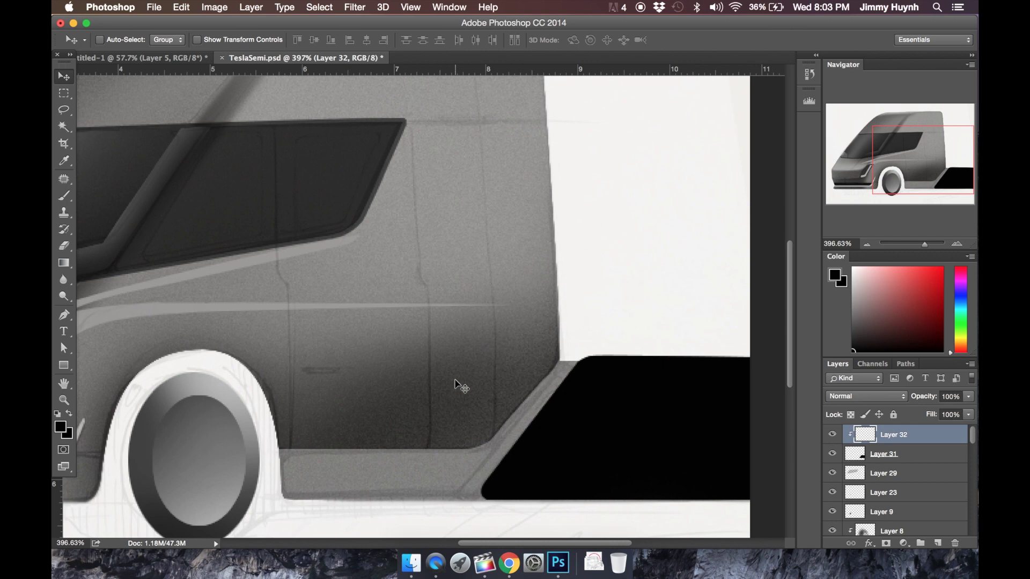
- Paint dark grey shading over the flatbed at 50% brush opacity, then pick a light grey colour
key("b")
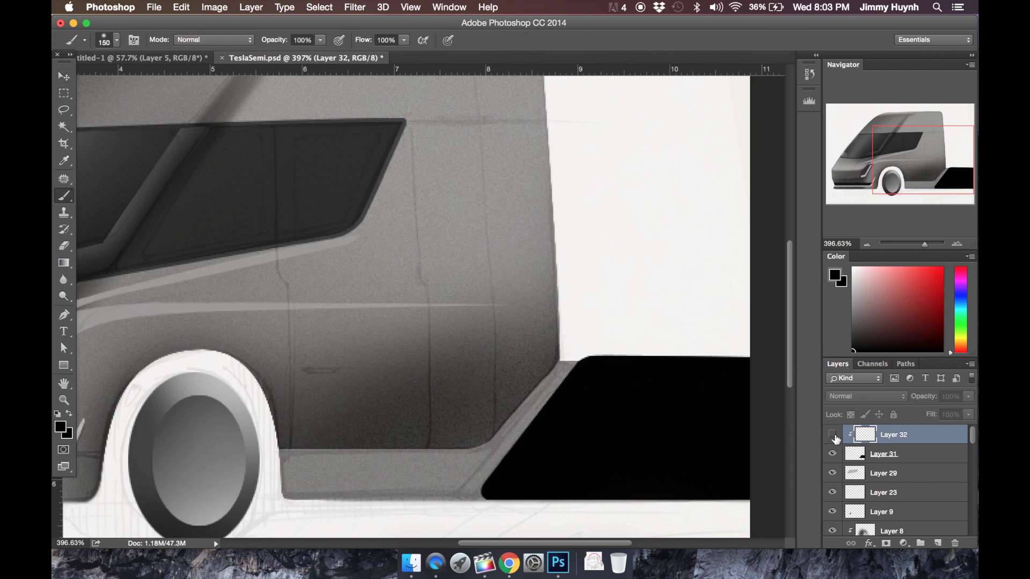
left_click(832, 434)
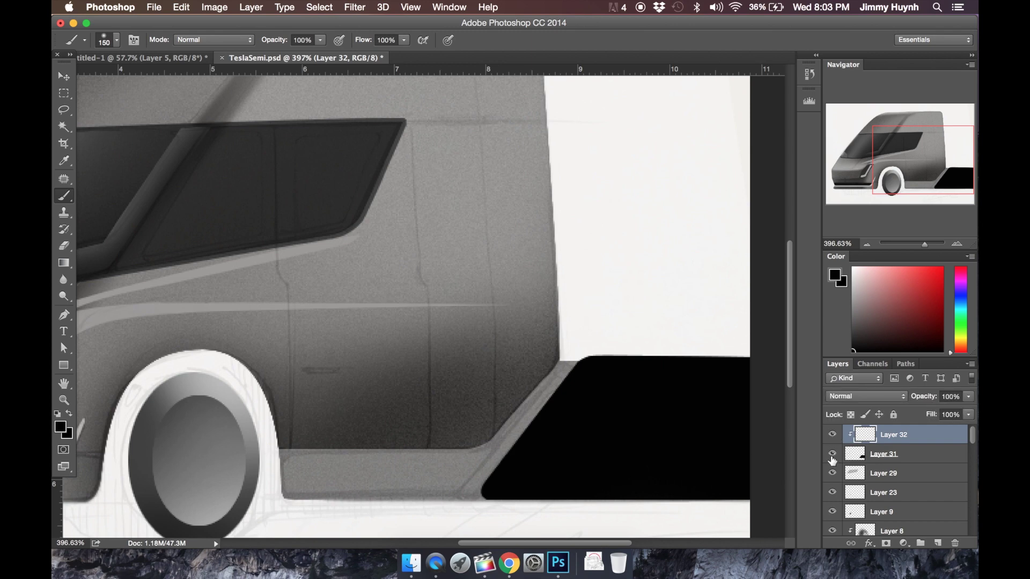
left_click(831, 454)
left_click(831, 454)
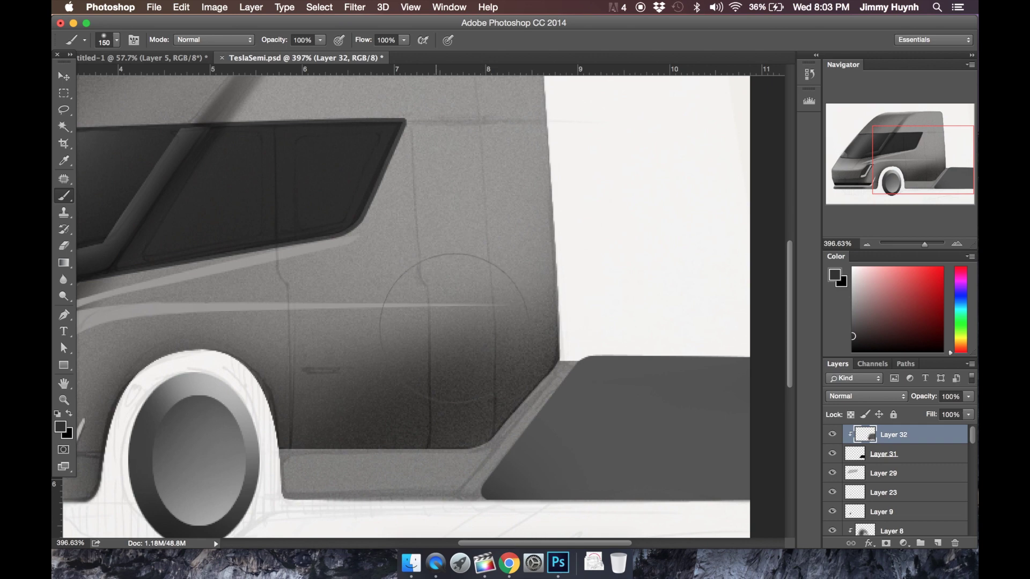
left_click(320, 40)
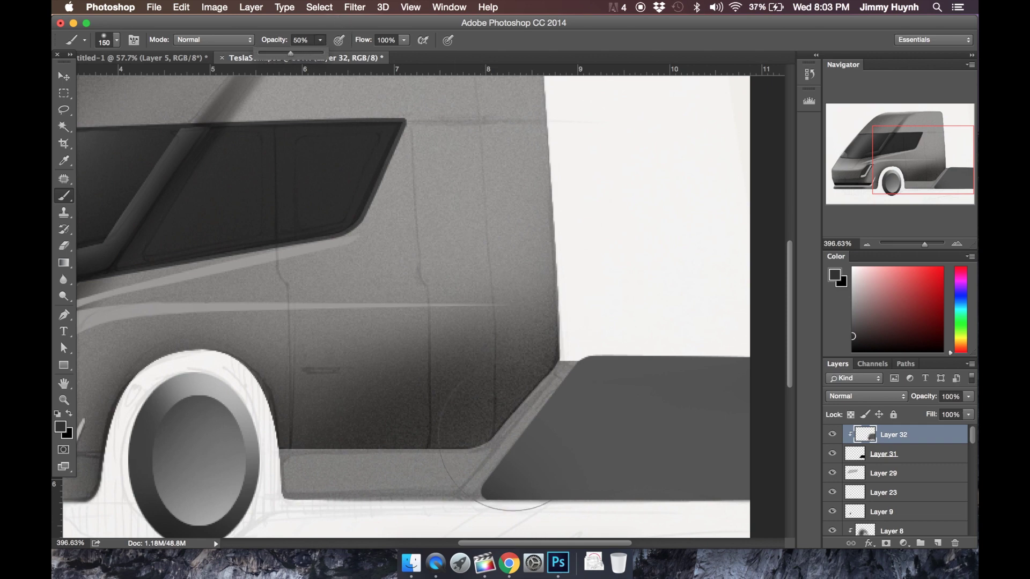
left_click(529, 437)
left_click_drag(529, 437, 563, 472)
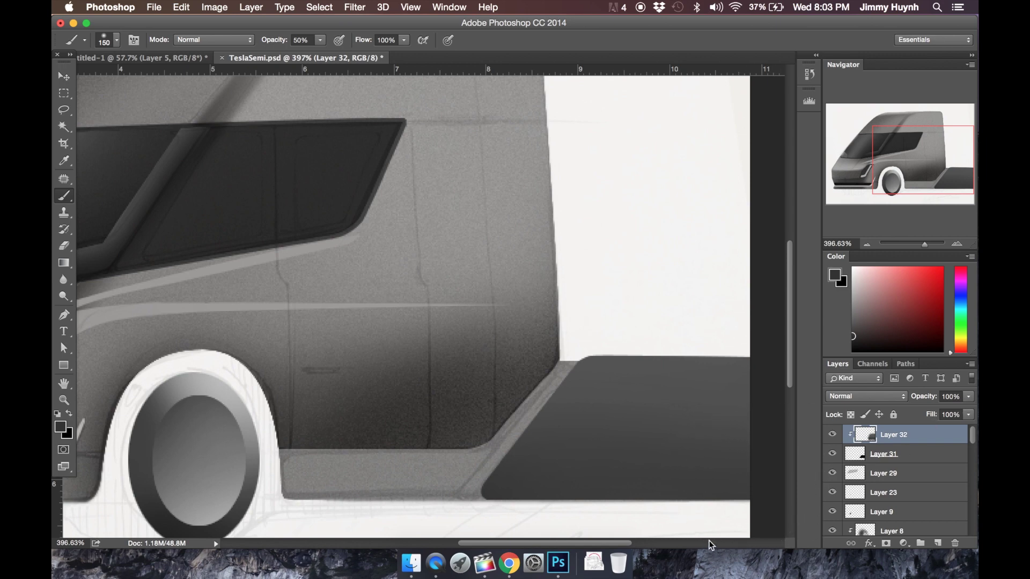
left_click(853, 294)
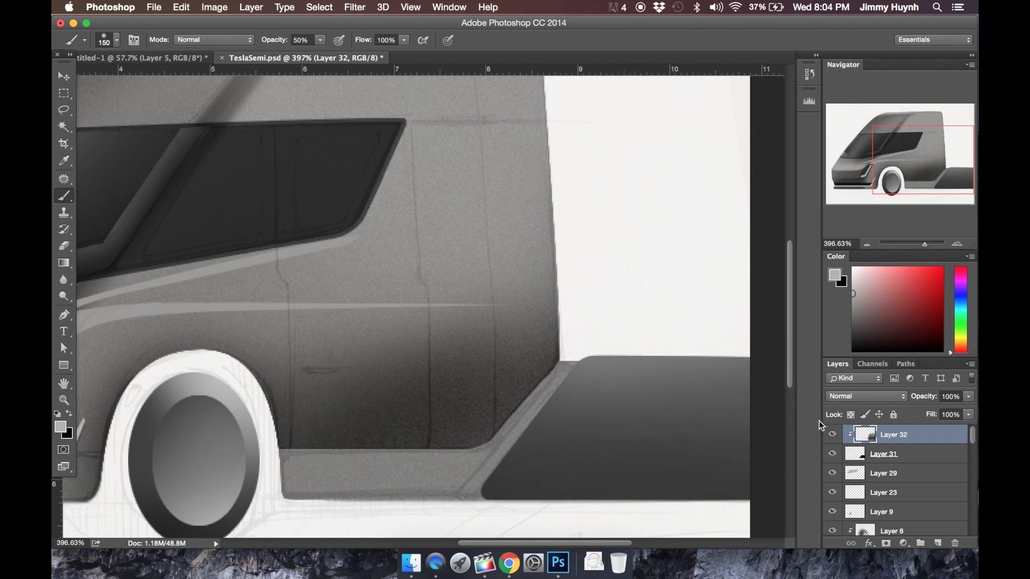
- Toggle the black flatbed layer and Layer 0 off and on to compare them, leaving Layer 0 selected
left_click(62, 78)
left_click(831, 454)
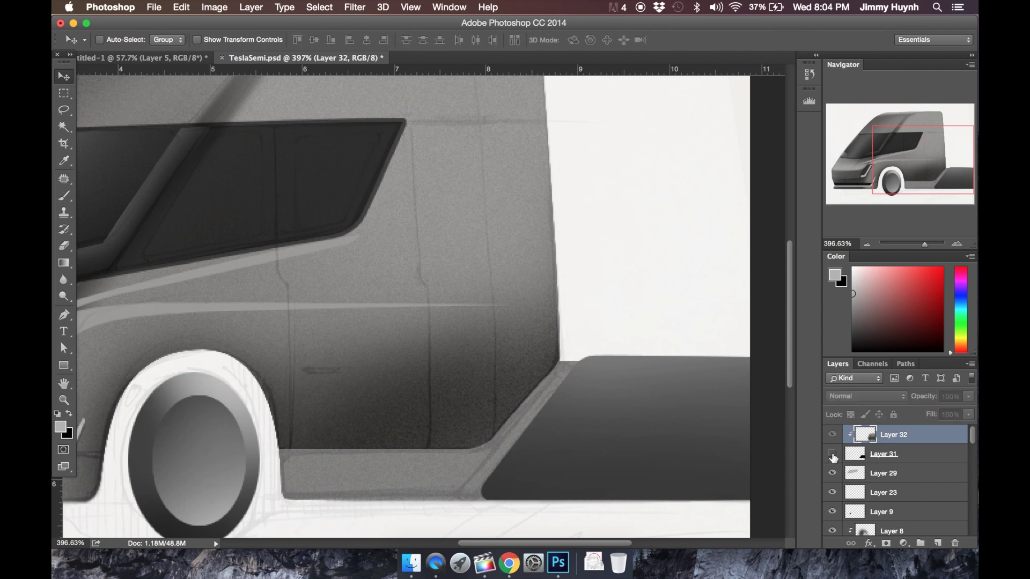
left_click(832, 454)
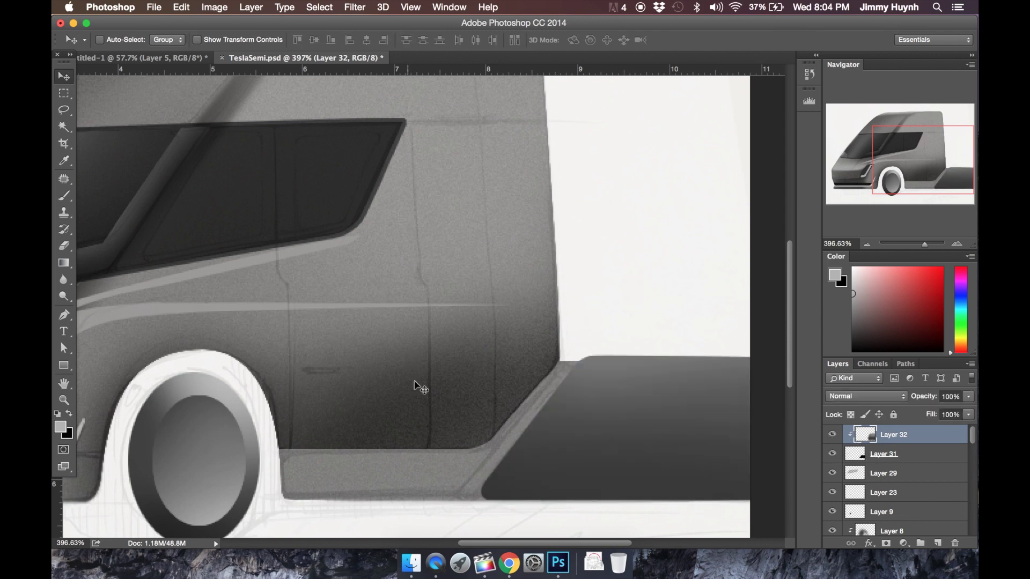
left_click(470, 471, "super")
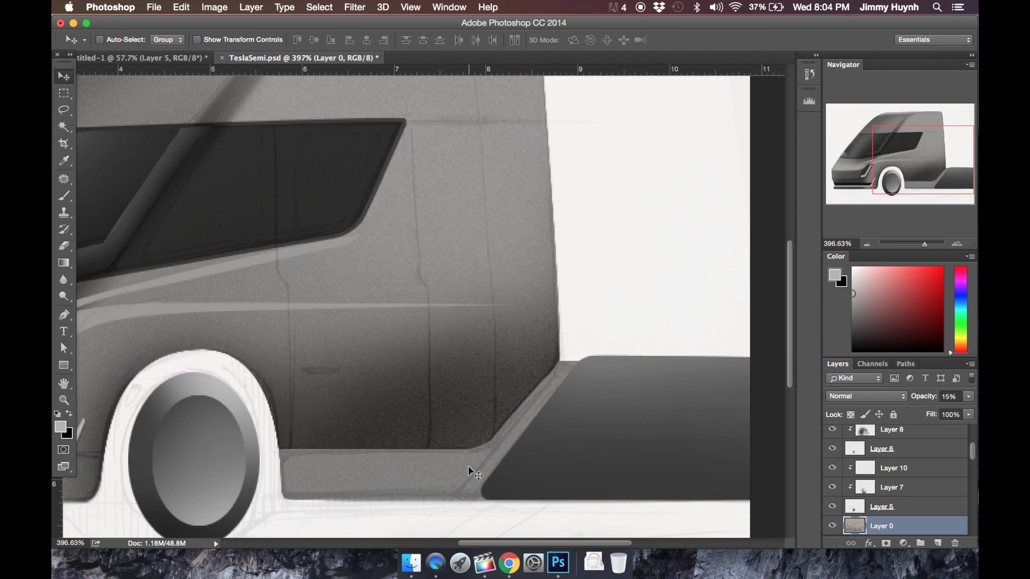
left_click(832, 527)
left_click(832, 527)
- Trace a closed Pen path from the wheel arch along the sill to the flatbed corners
key("p")
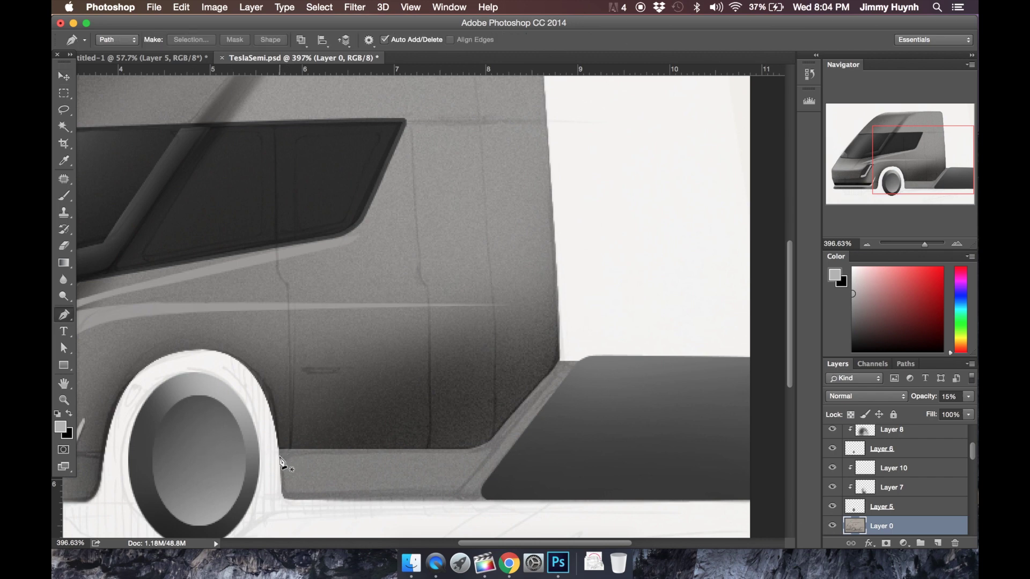
left_click(279, 455)
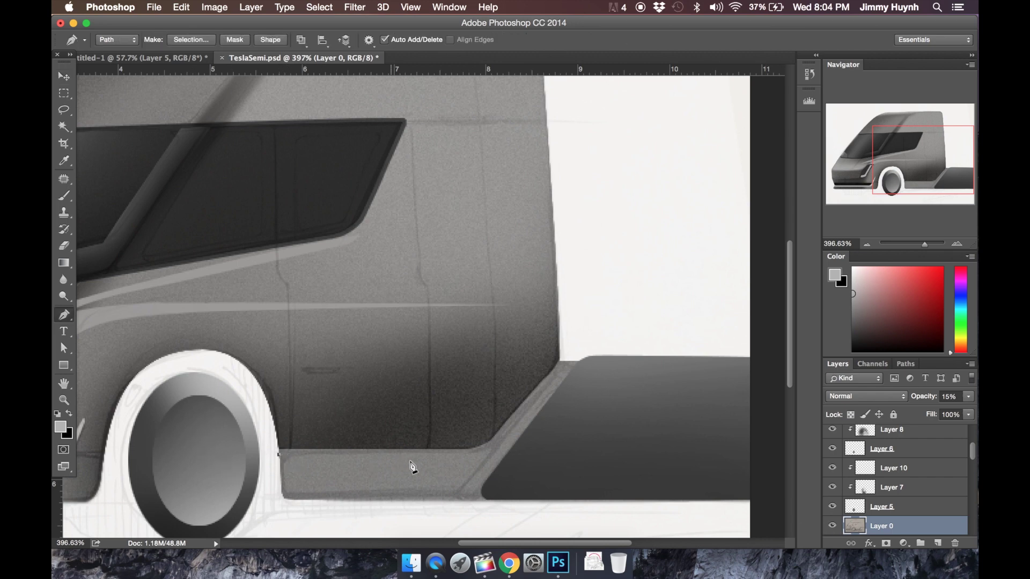
left_click(466, 455)
left_click_drag(495, 441, 501, 428)
left_click_drag(504, 427, 504, 427)
left_click(562, 363)
left_click(584, 362)
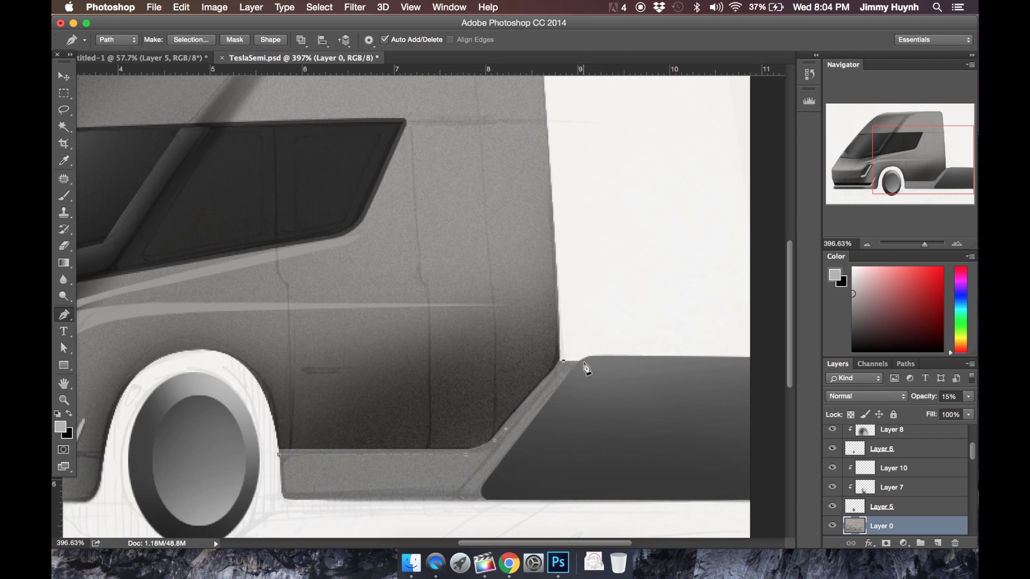
left_click(493, 501)
left_click_drag(281, 498, 281, 461)
- Load the sill path as a selection and paint it light grey at 100% opacity on a new layer
key("super+shift+alt+n")
key("super+Return")
key("b")
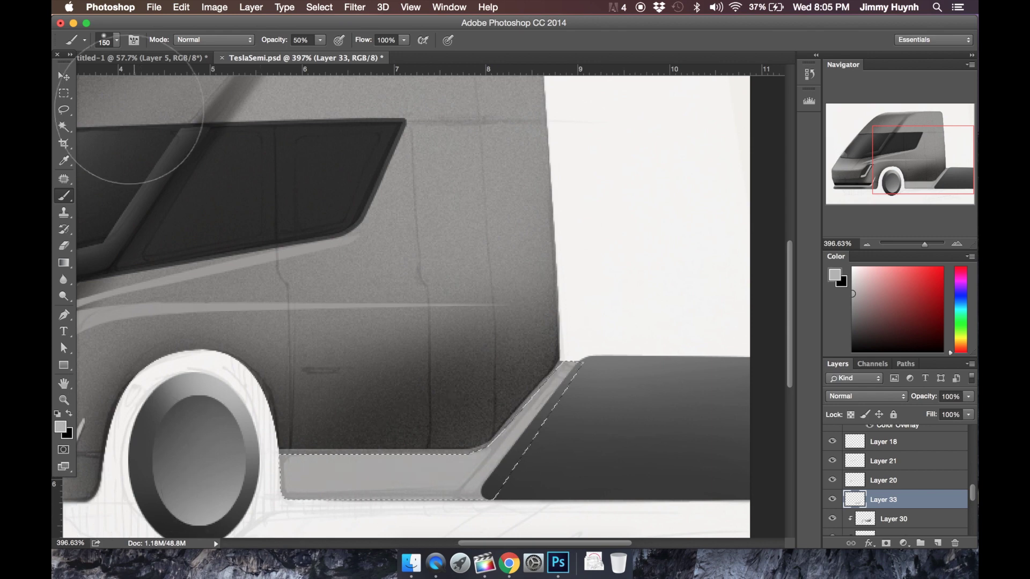
left_click(319, 42)
left_click_drag(352, 57, 563, 253)
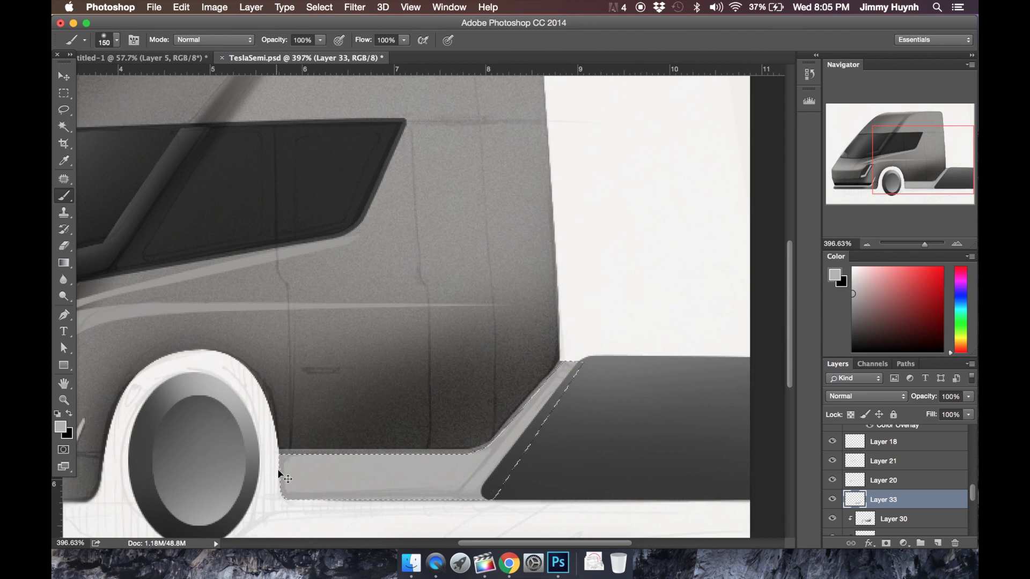
key("super+d")
- Check the sill paint on Layer 33, then add a clipped noisy shading layer over it
scroll(411, 481, "down", 5)
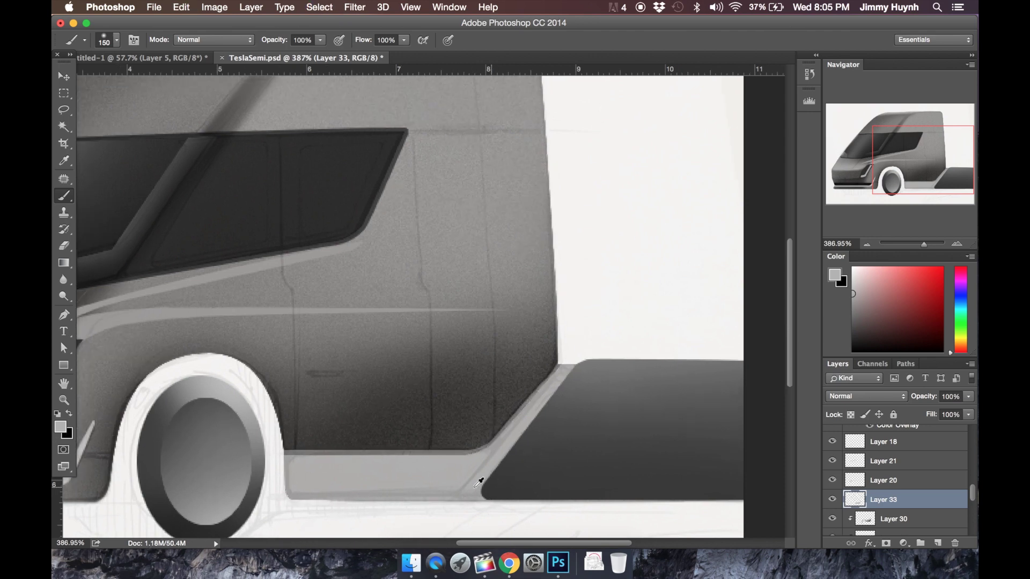
scroll(322, 344, "up", 3)
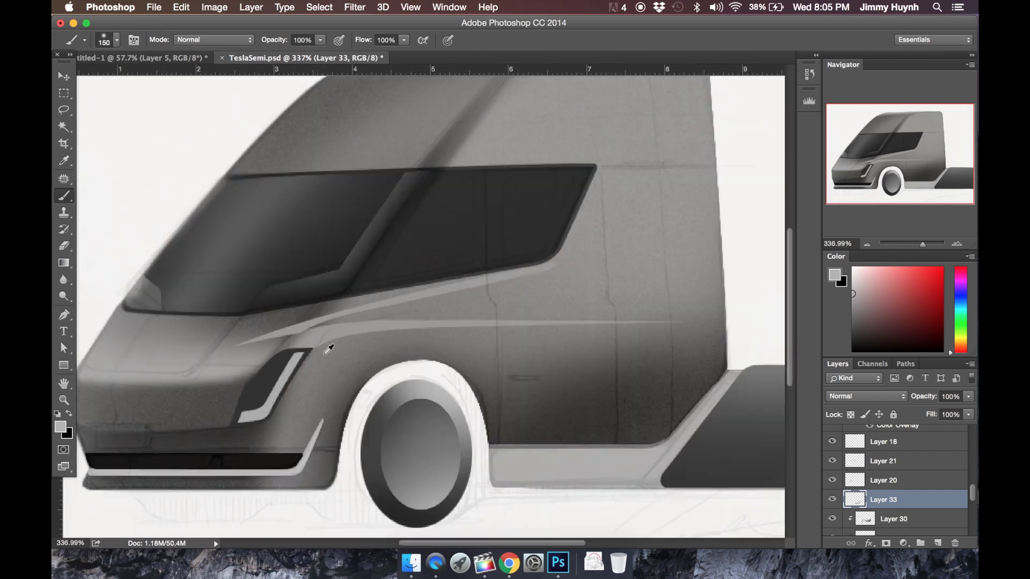
scroll(601, 387, "down", 3)
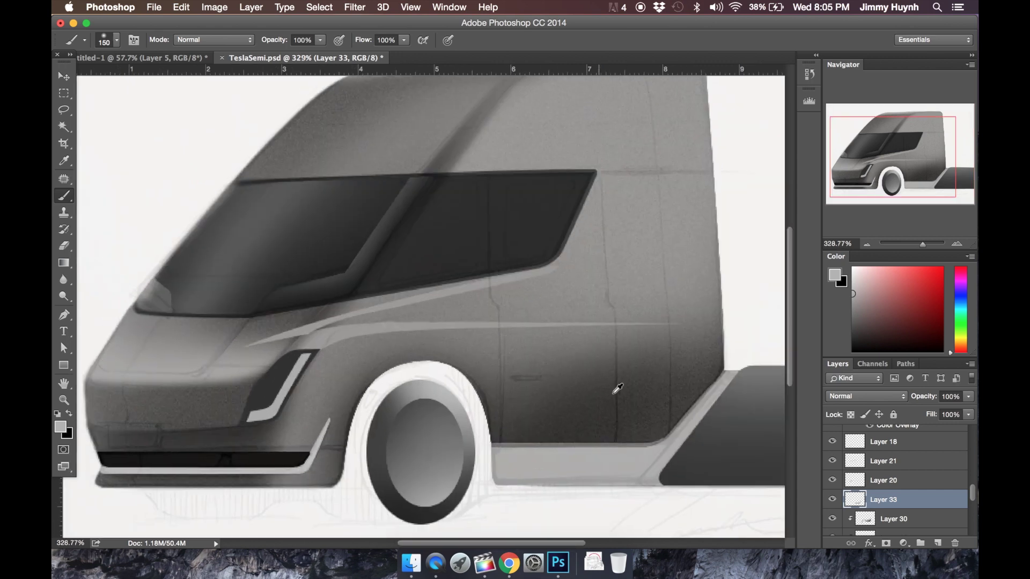
scroll(721, 410, "down", 3)
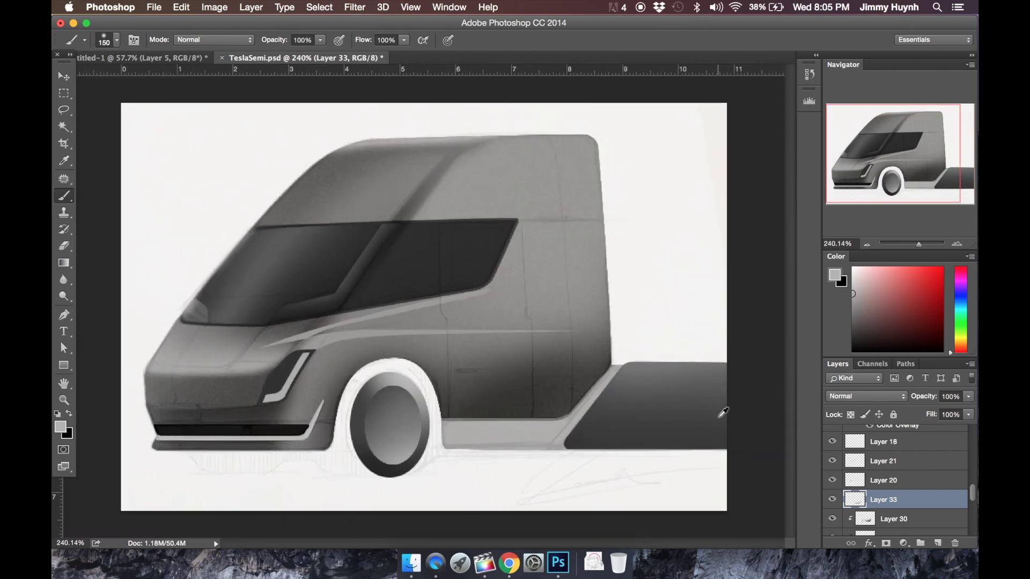
scroll(532, 446, "up", 1)
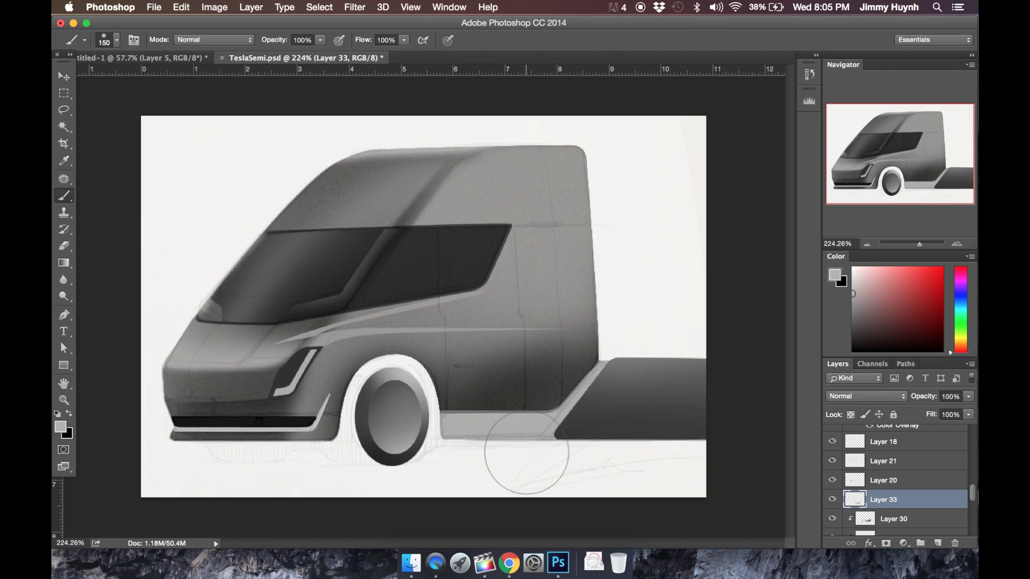
left_click(832, 502)
left_click(833, 502)
key("F2")
left_click(782, 105)
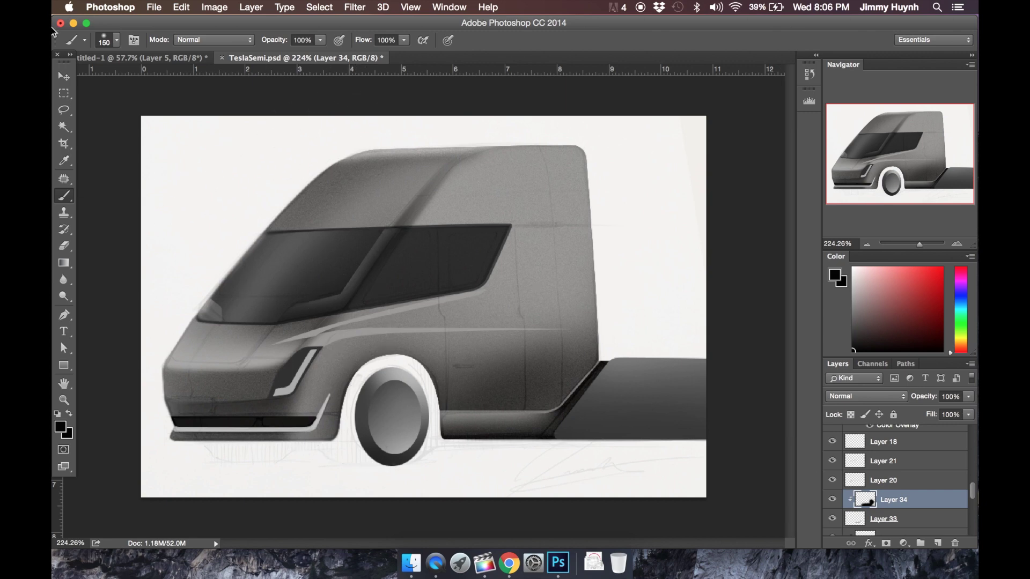
left_click(64, 76)
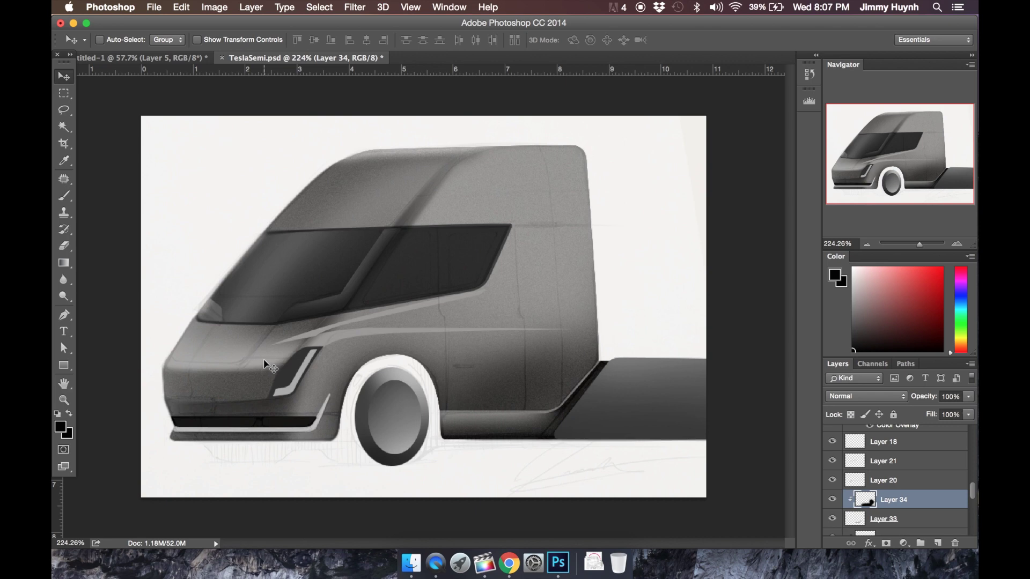
- Start a Pen path for the ground shadow below the truck's front bumper
key("p")
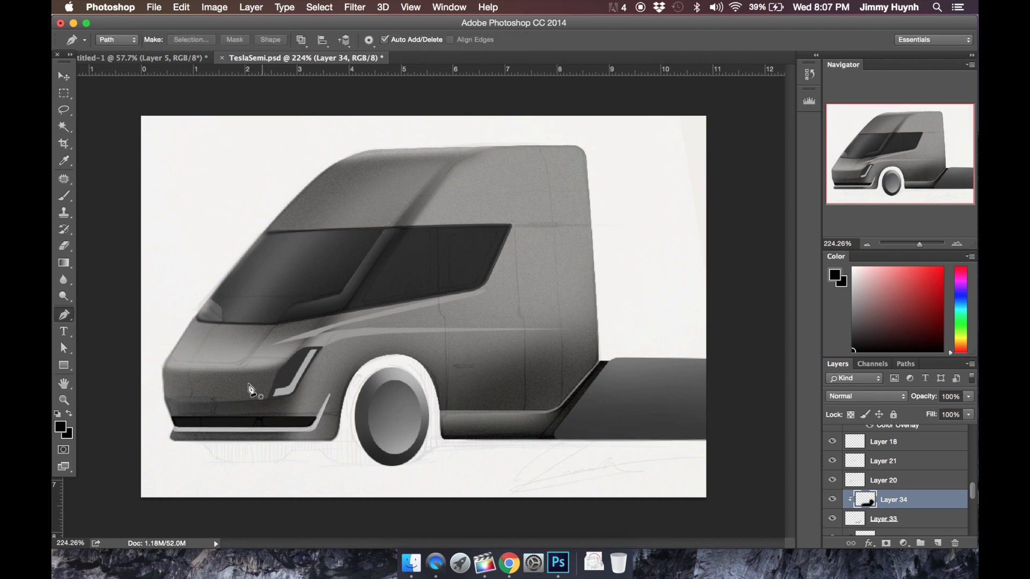
left_click(199, 439)
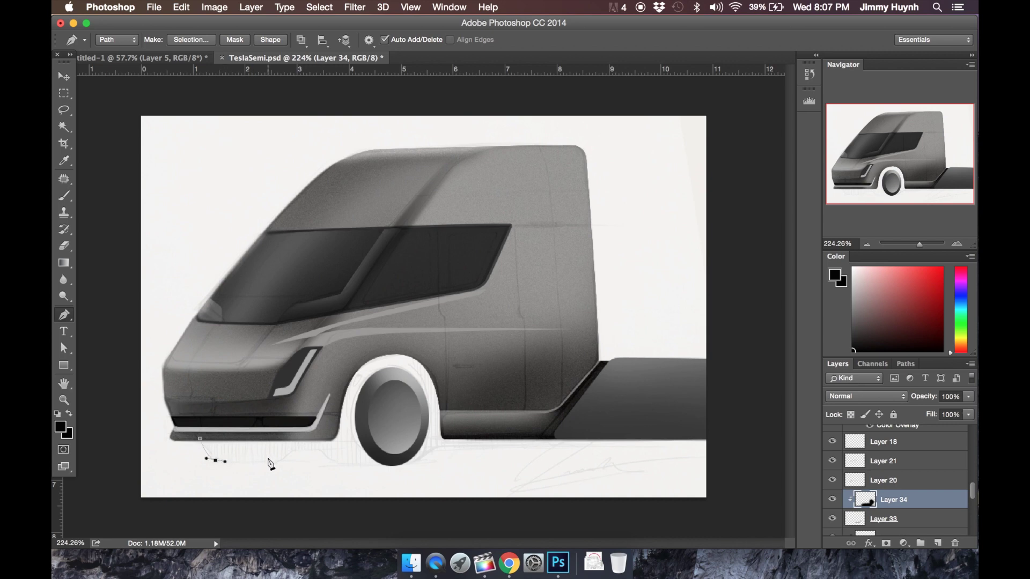
left_click_drag(271, 460, 284, 457)
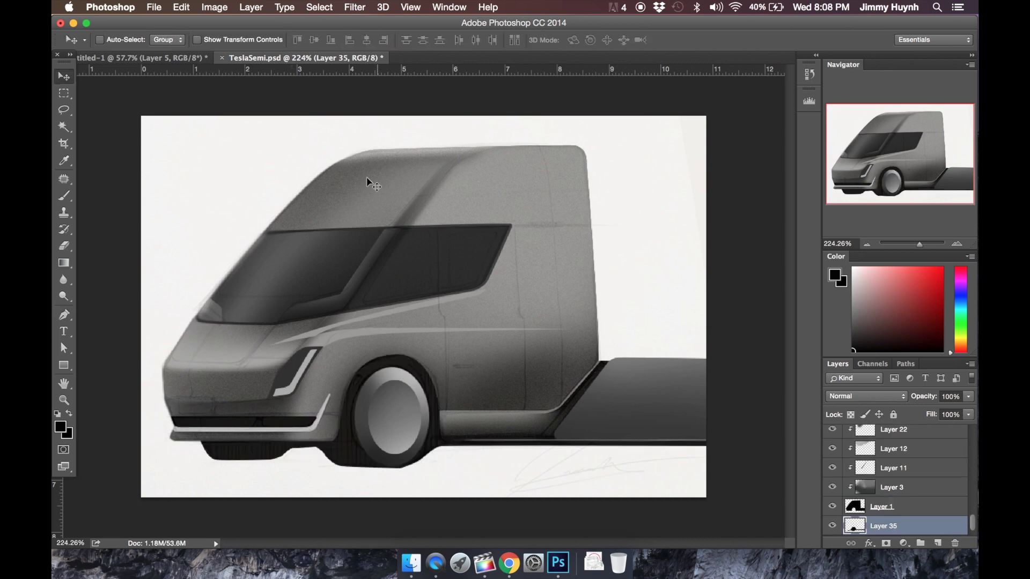